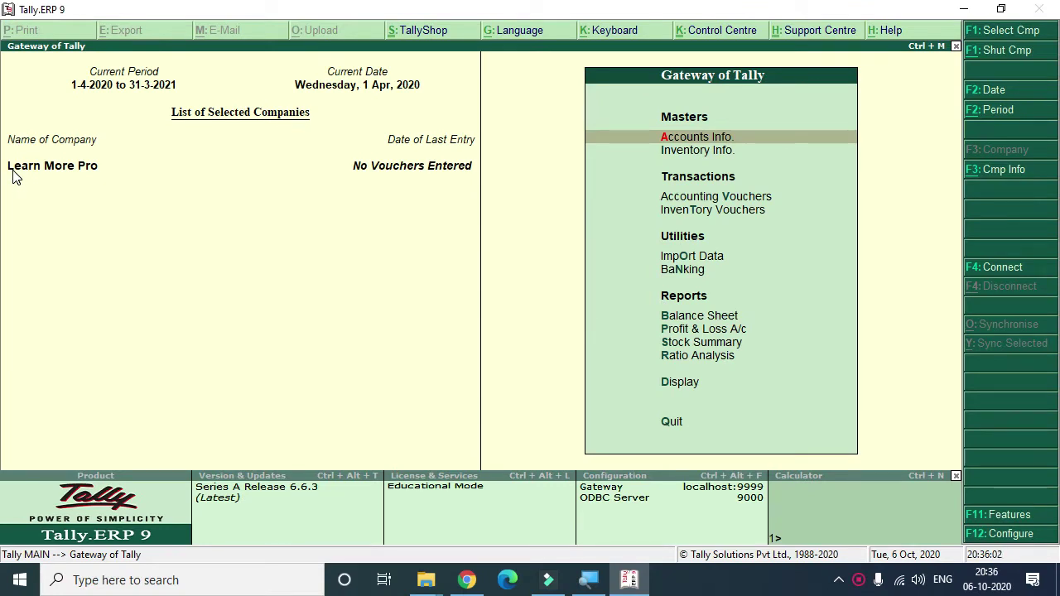
Open the company information options from the Gateway of Tally.
key(alt+F3)
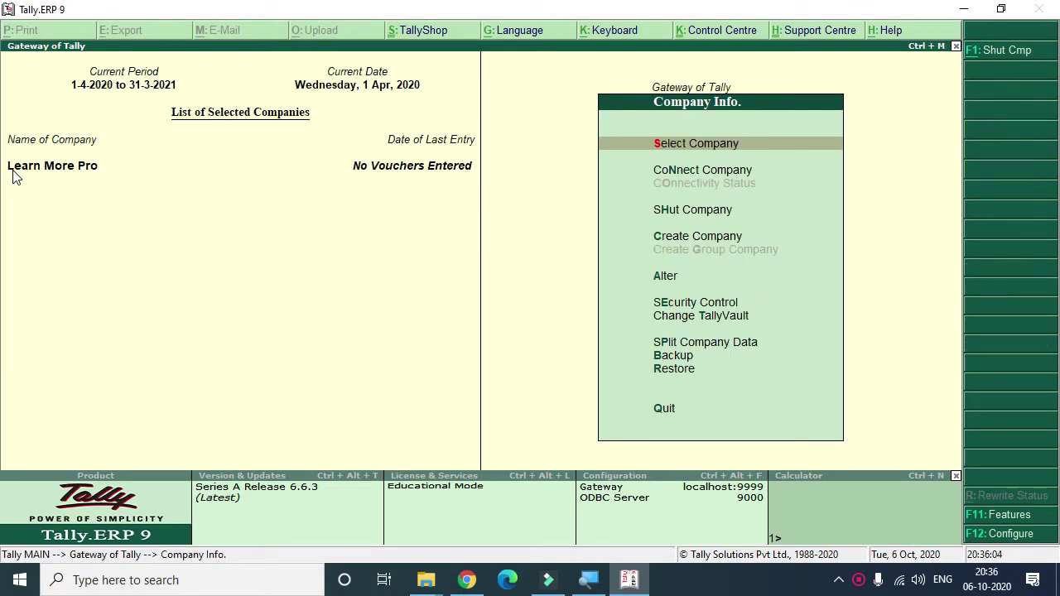
key(Down)
key(Down)
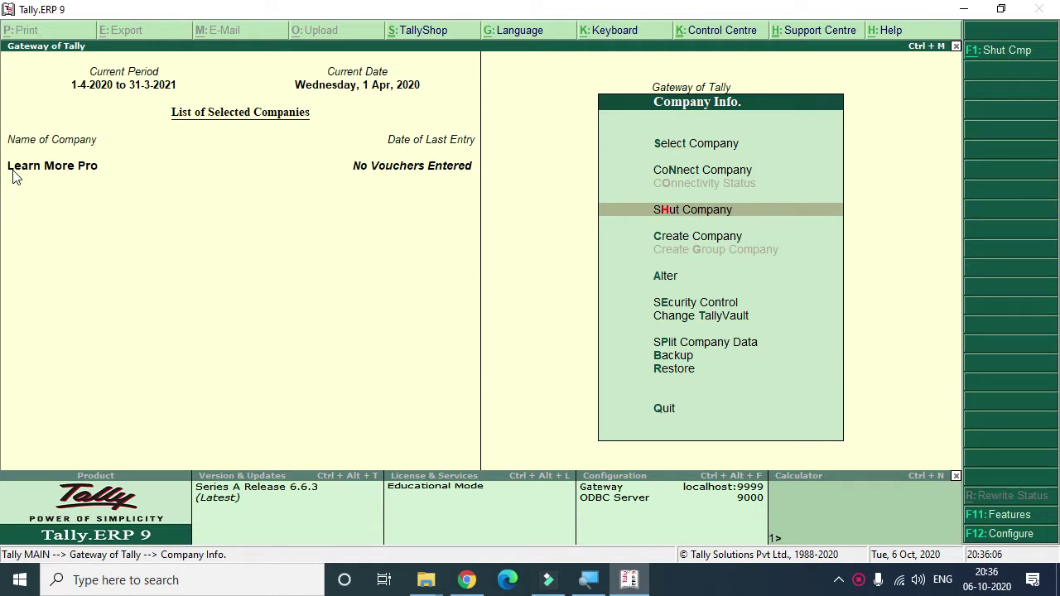
key(Return)
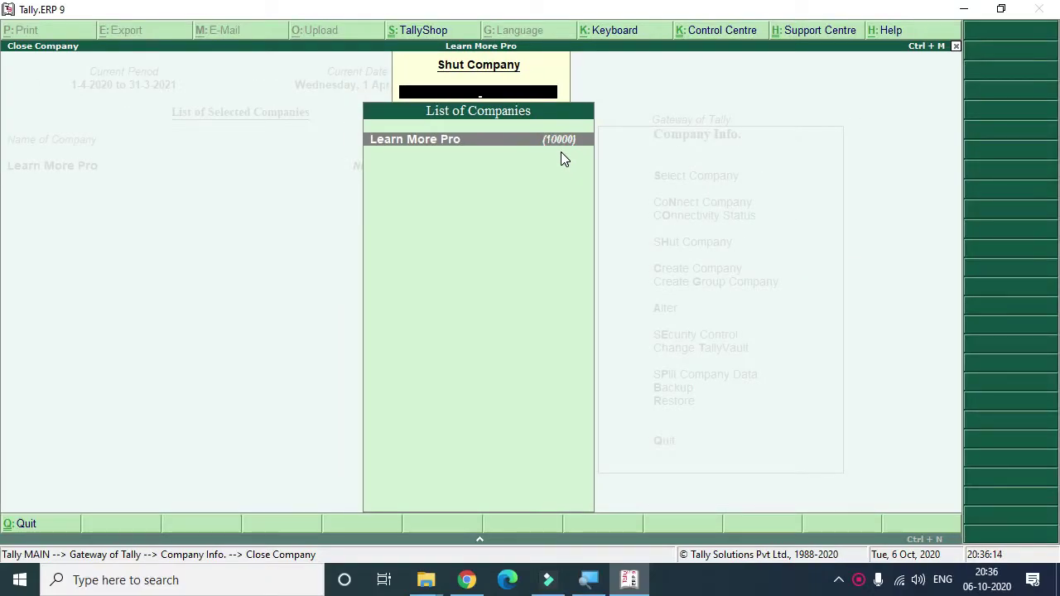
key(Escape)
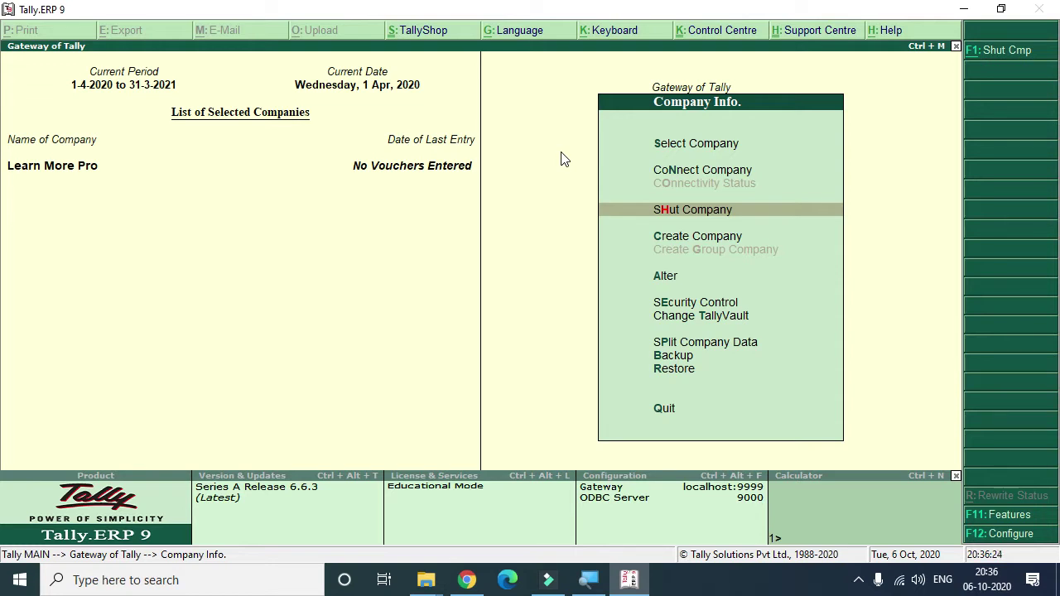
key(Up)
key(Up)
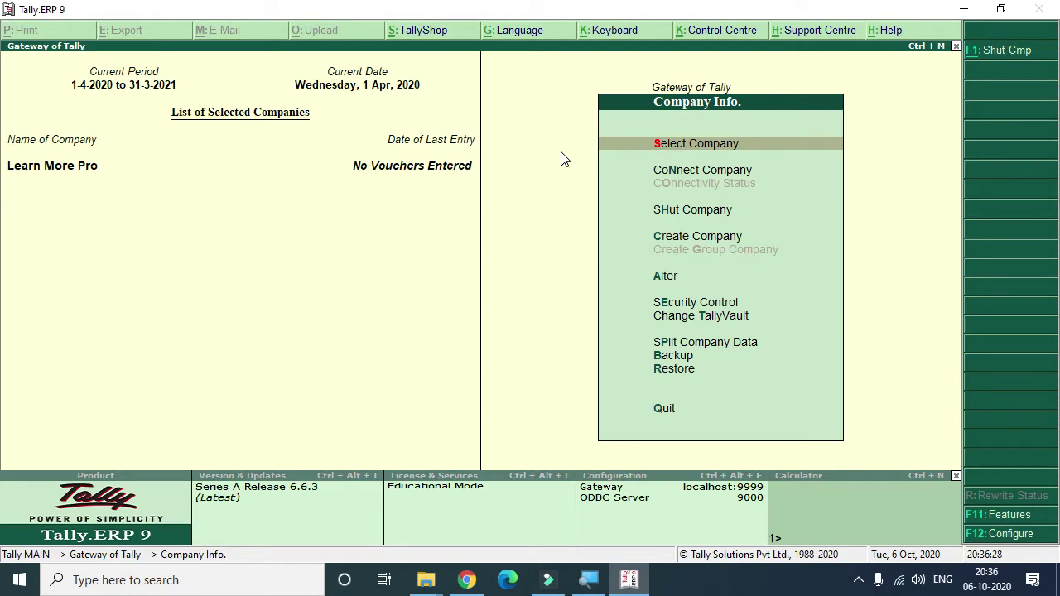
Shut the currently open Learn More Pro company.
key(Down)
key(Down)
key(Return)
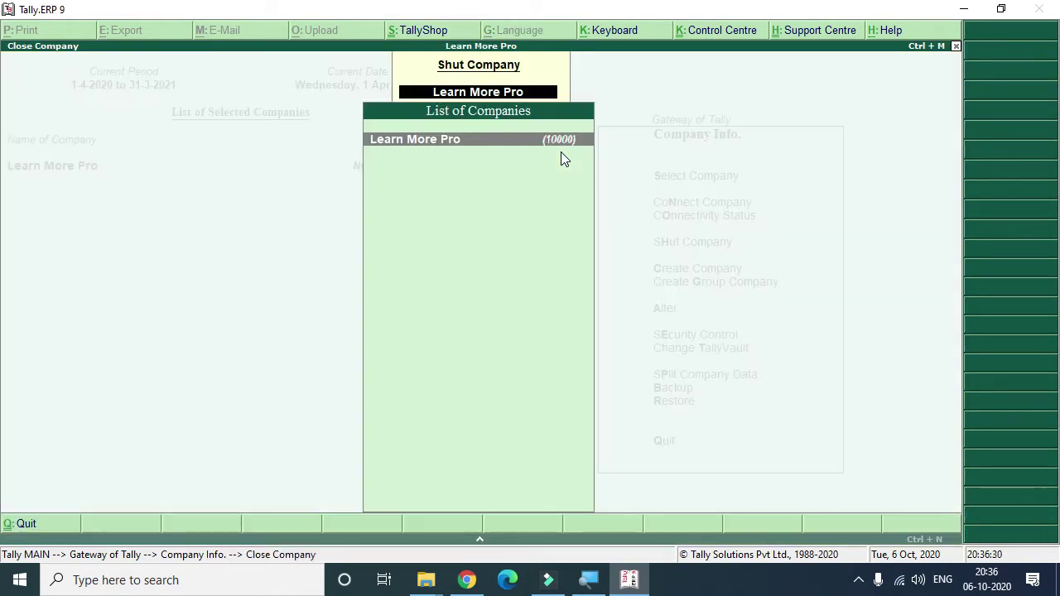
key(Return)
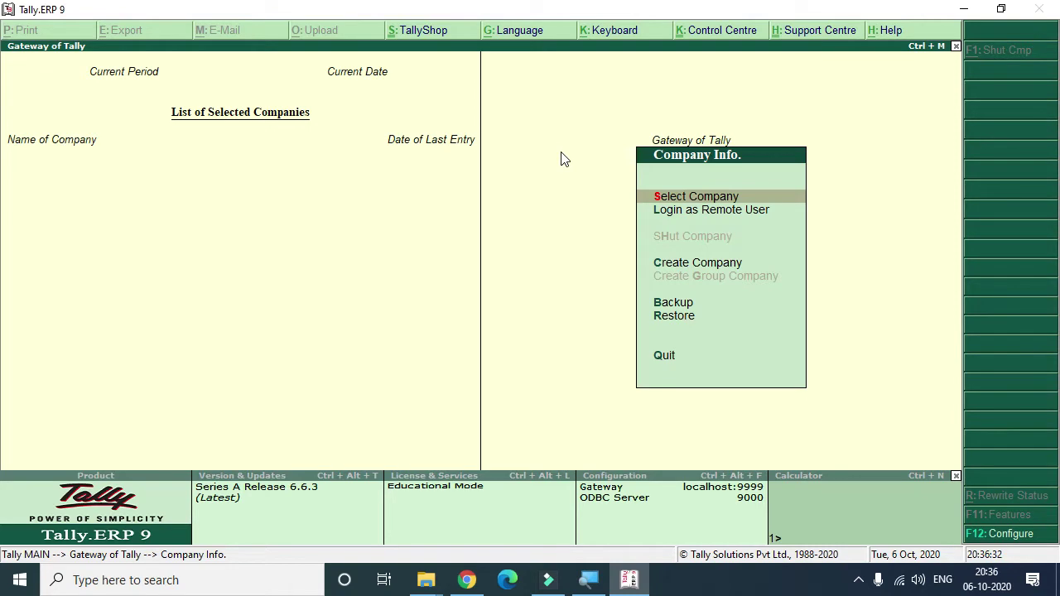
Select and load the second Learn More Pro company in the list of companies.
click(708, 201)
key(Down)
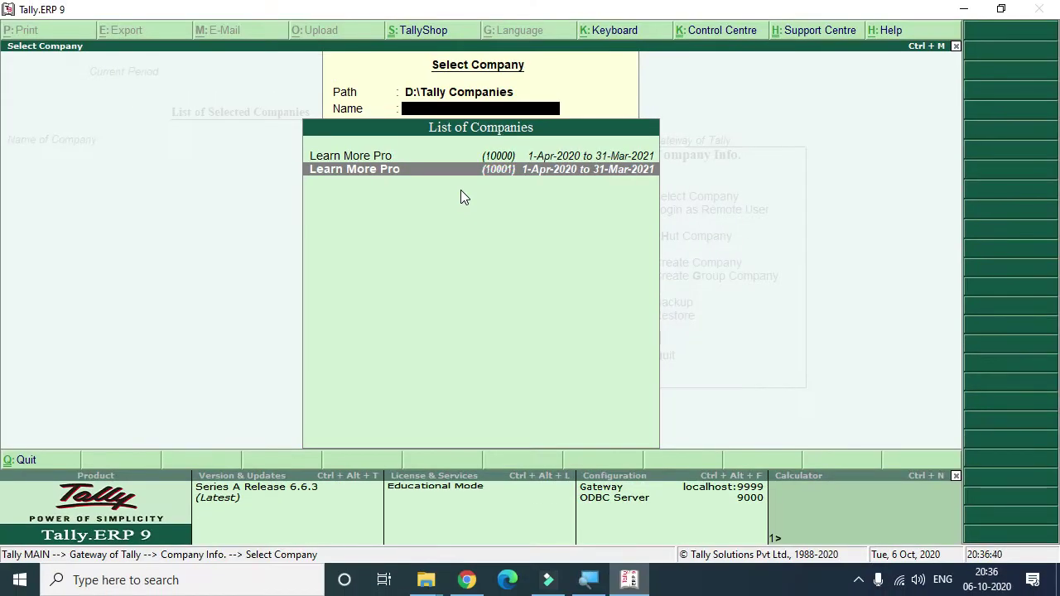
key(Return)
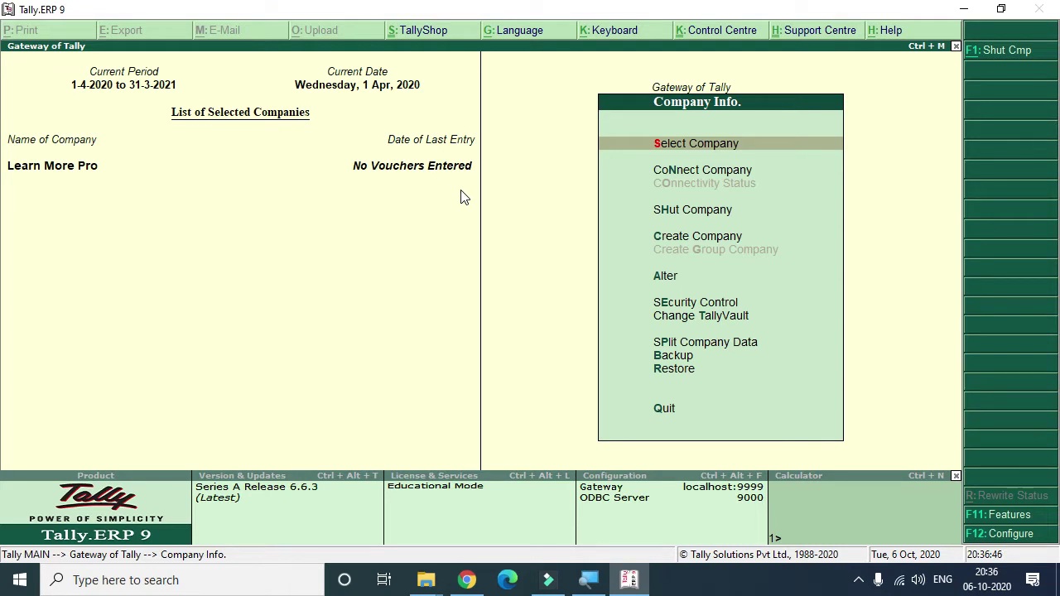
Open the loaded Learn More Pro company for alteration.
key(Down)
key(Down)
key(Down)
key(Down)
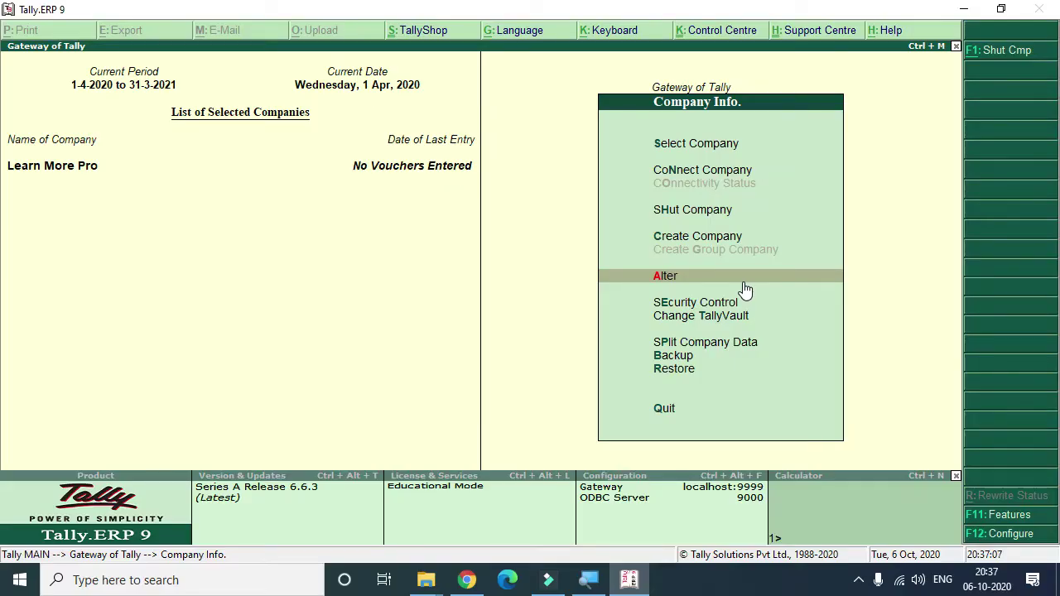
click(745, 282)
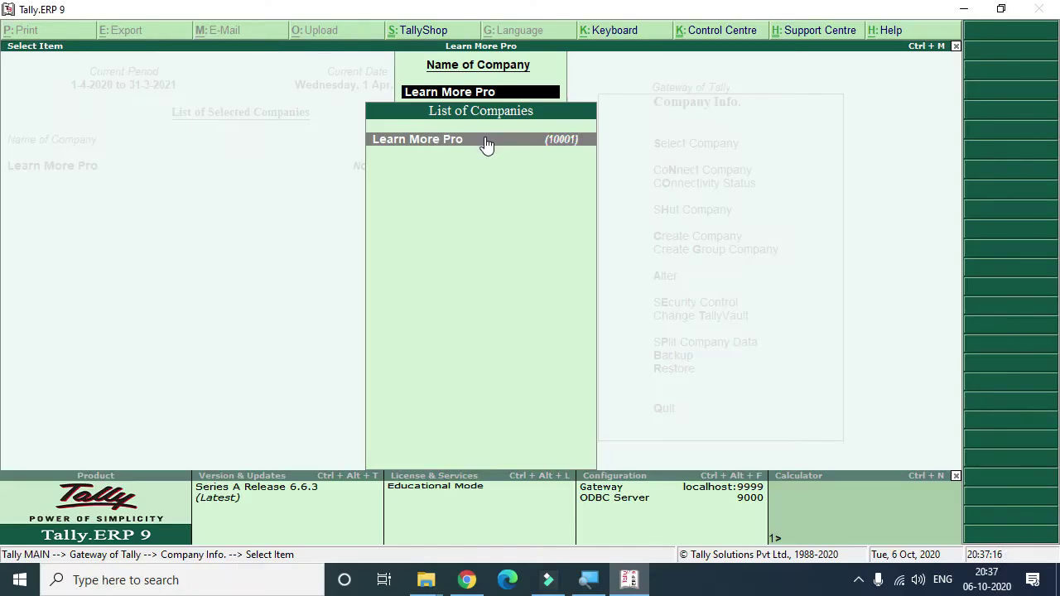
click(486, 141)
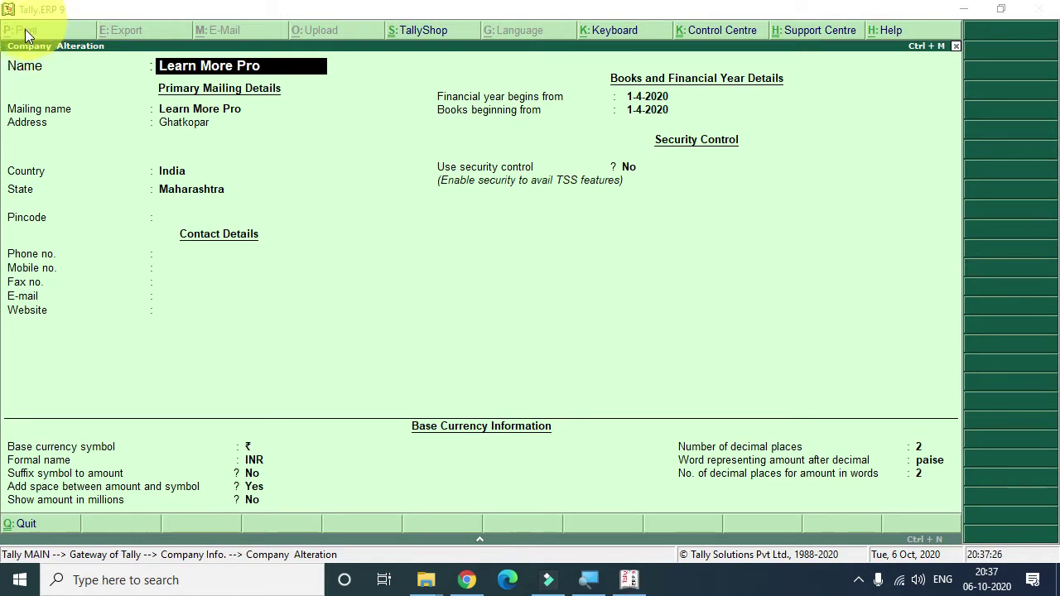
click(88, 53)
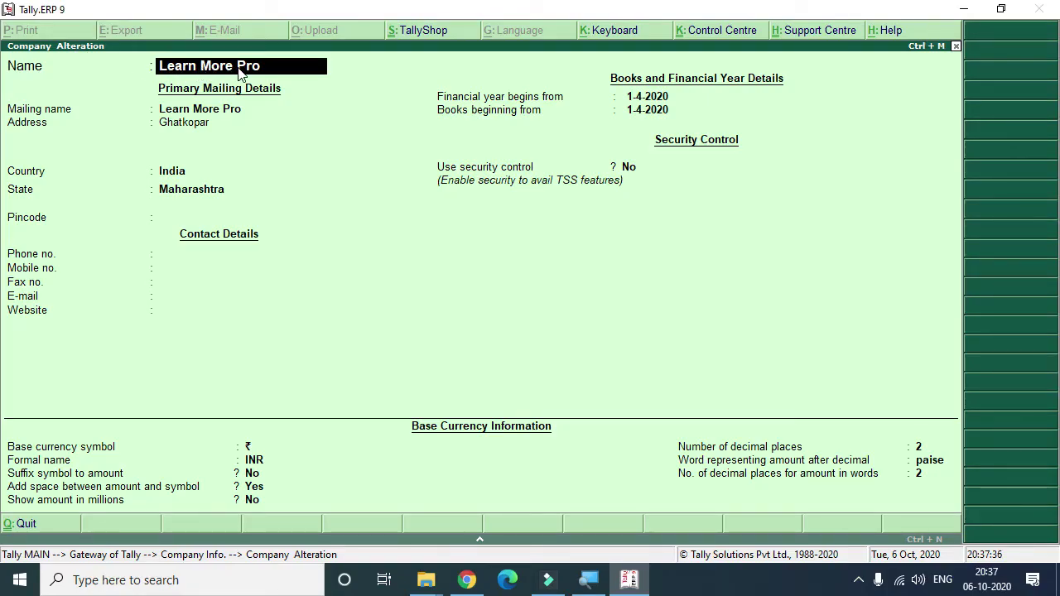
Rename the company to Tally Tutorial and accept the same text as its mailing name.
key(BackSpace)
key(BackSpace)
key(BackSpace)
key(BackSpace)
key(BackSpace)
key(BackSpace)
key(BackSpace)
key(BackSpace)
key(BackSpace)
key(BackSpace)
key(BackSpace)
key(BackSpace)
key(BackSpace)
text(Tally Tuto)
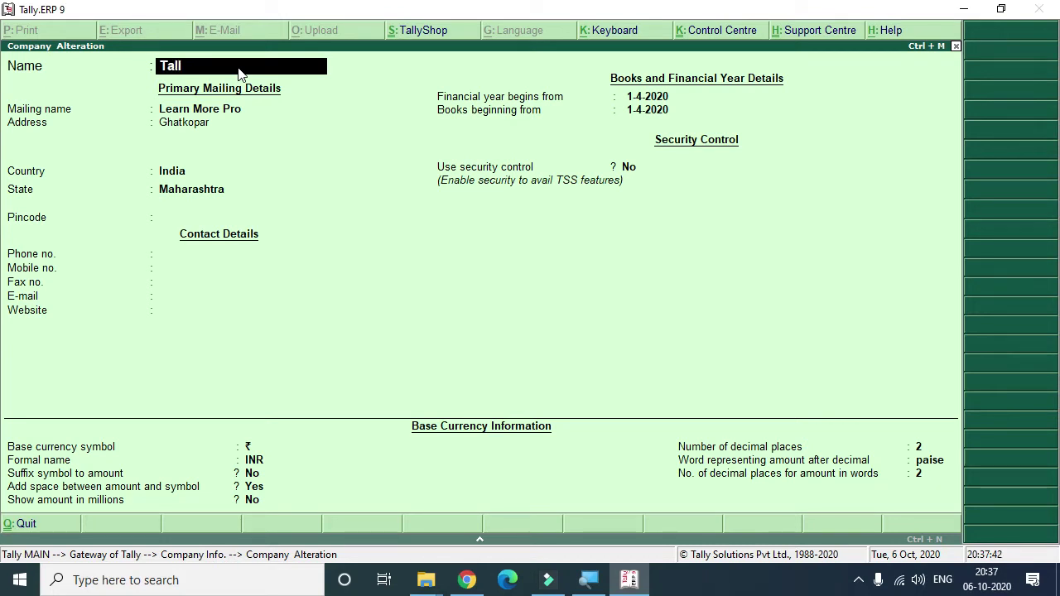
text(rial)
key(Return)
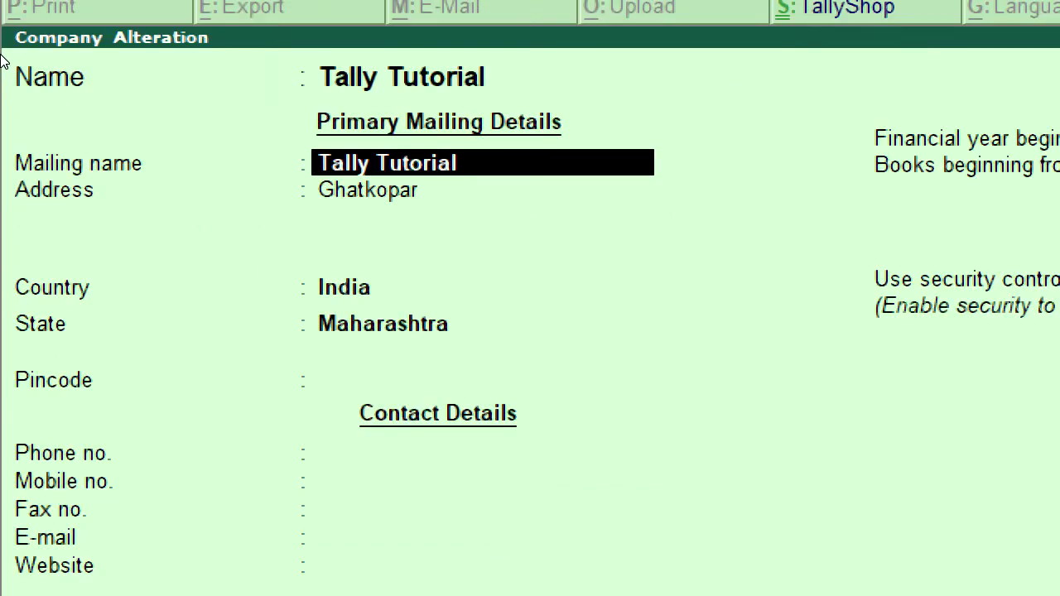
key(Return)
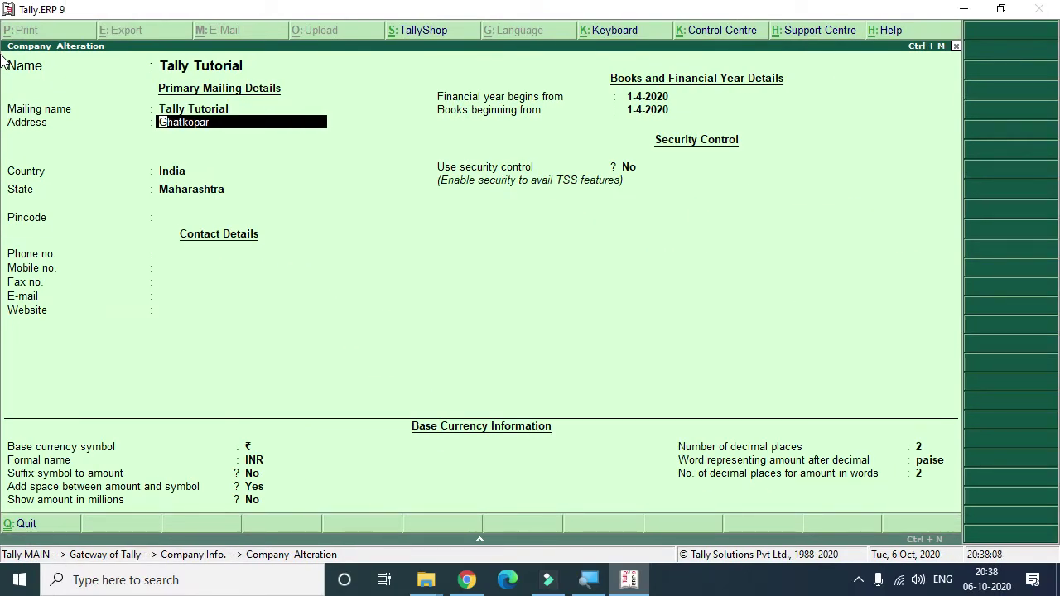
Replace the company's address with the new locality and city on two lines.
text(Mul)
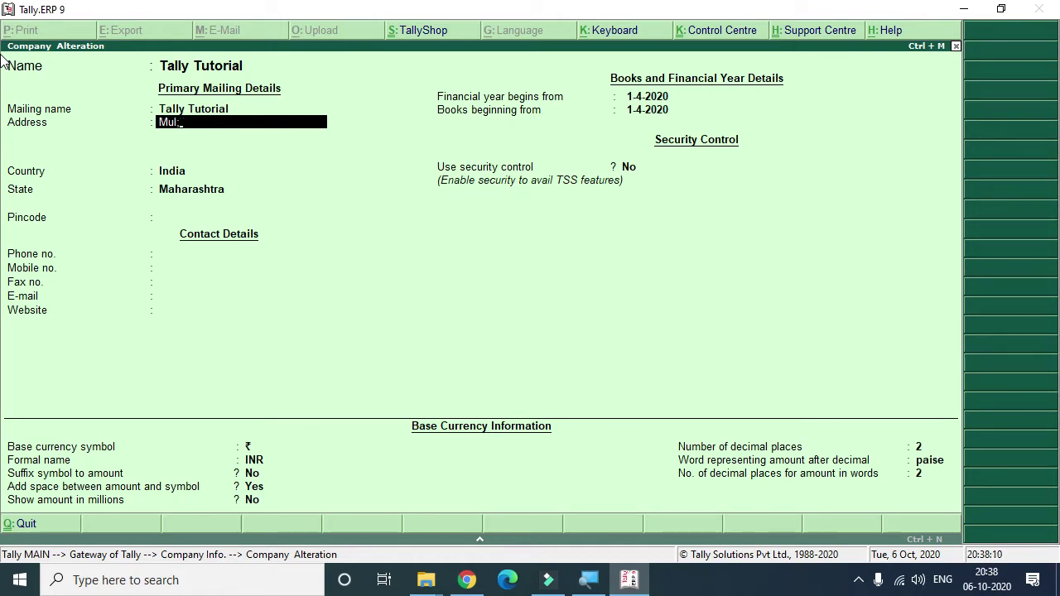
text(und)
key(Return)
text(Mumbai)
key(Return)
key(Return)
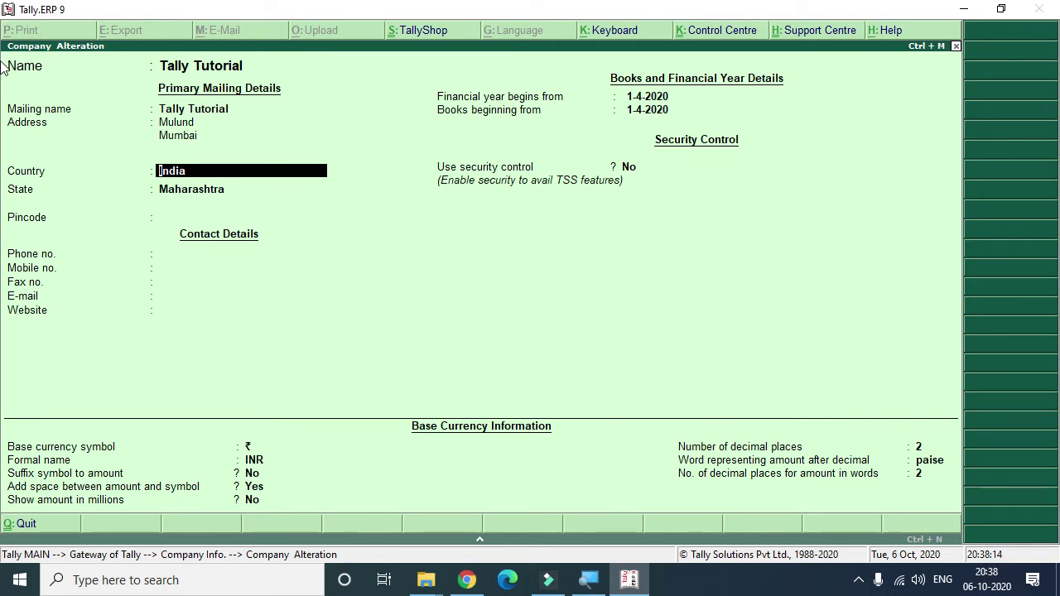
Keep the country, state and blank contact details, save the company alteration, and return to the company information options.
key(Return)
key(Return)
key(Return)
key(Return)
key(Return)
key(Return)
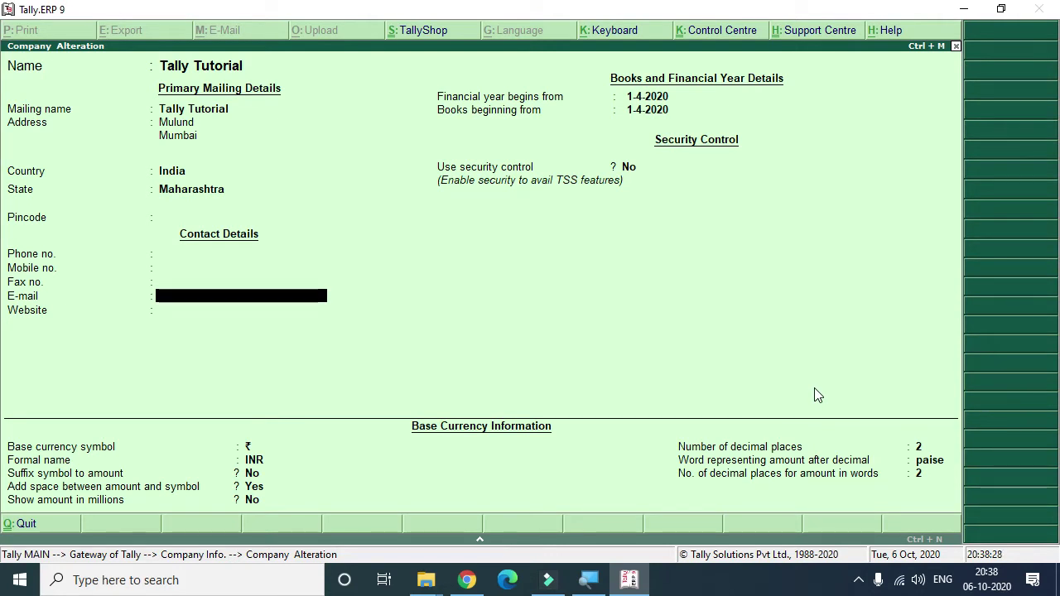
key(ctrl+a)
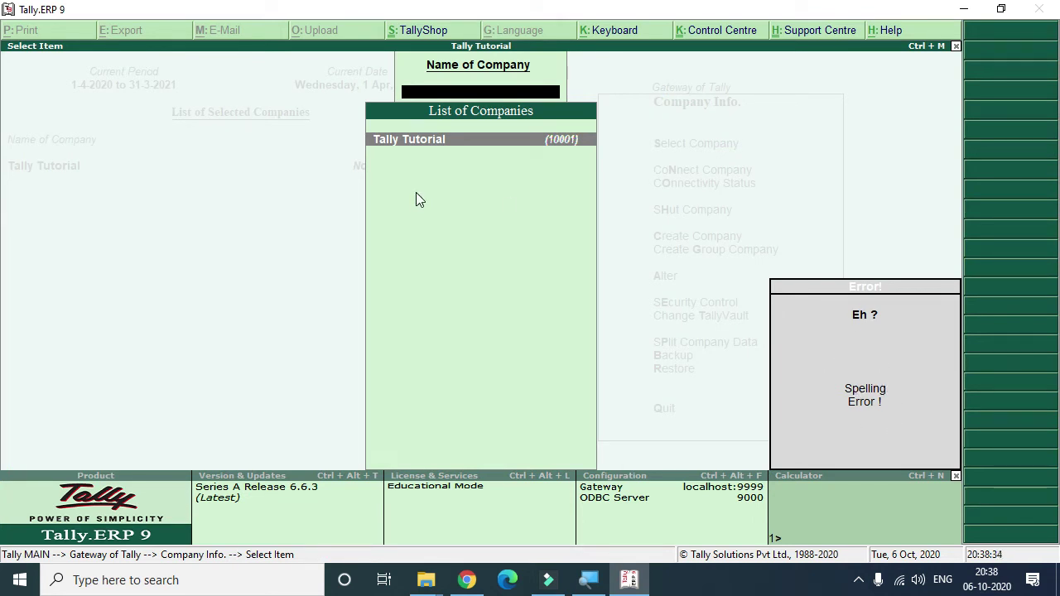
click(460, 224)
key(Escape)
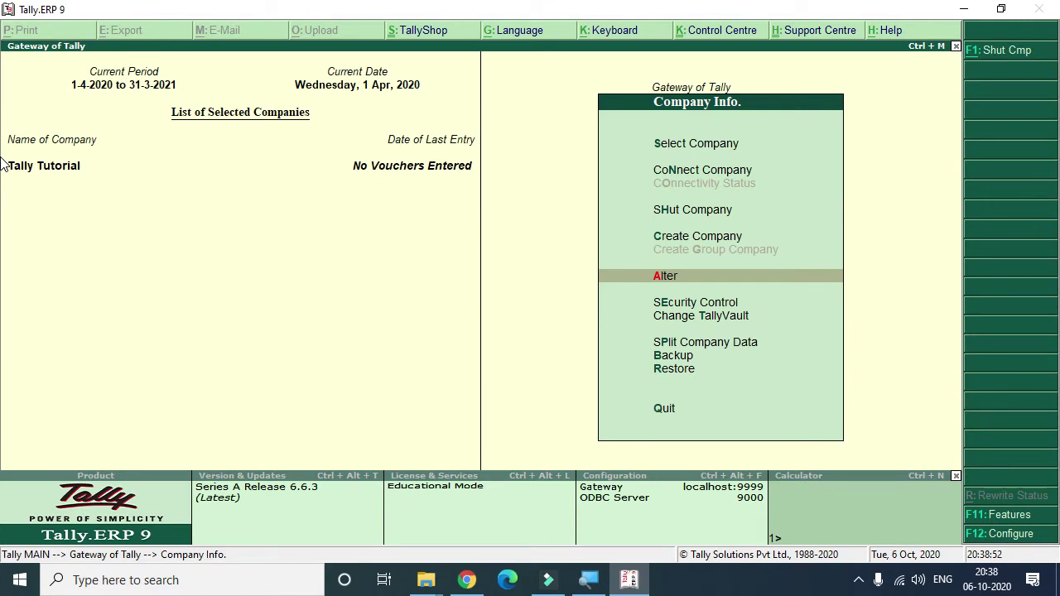
Load the Learn More Pro company alongside the open Tally Tutorial company.
key(Up)
key(Up)
key(Up)
key(Up)
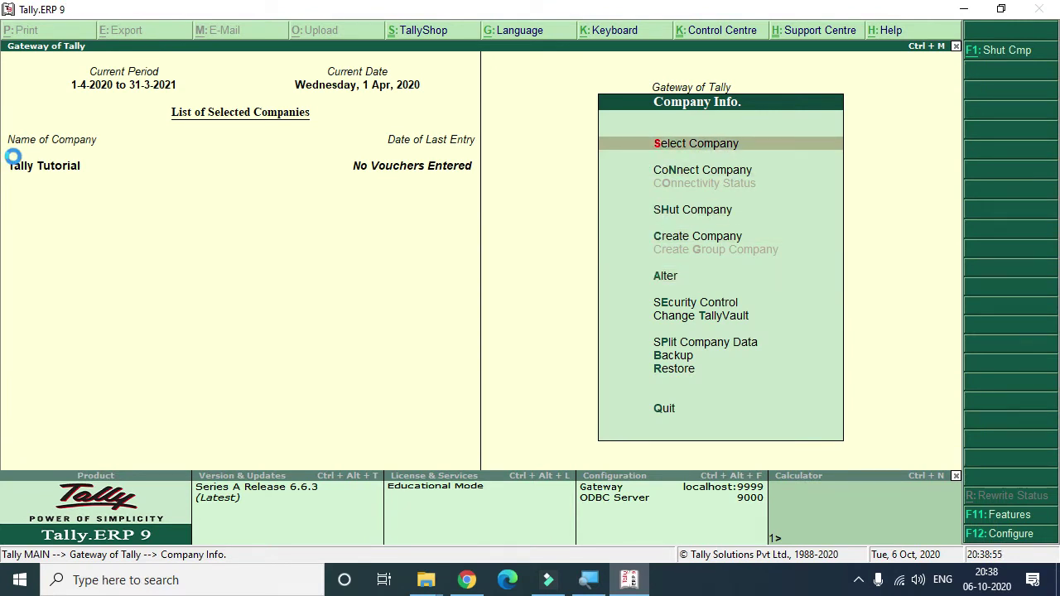
key(Down)
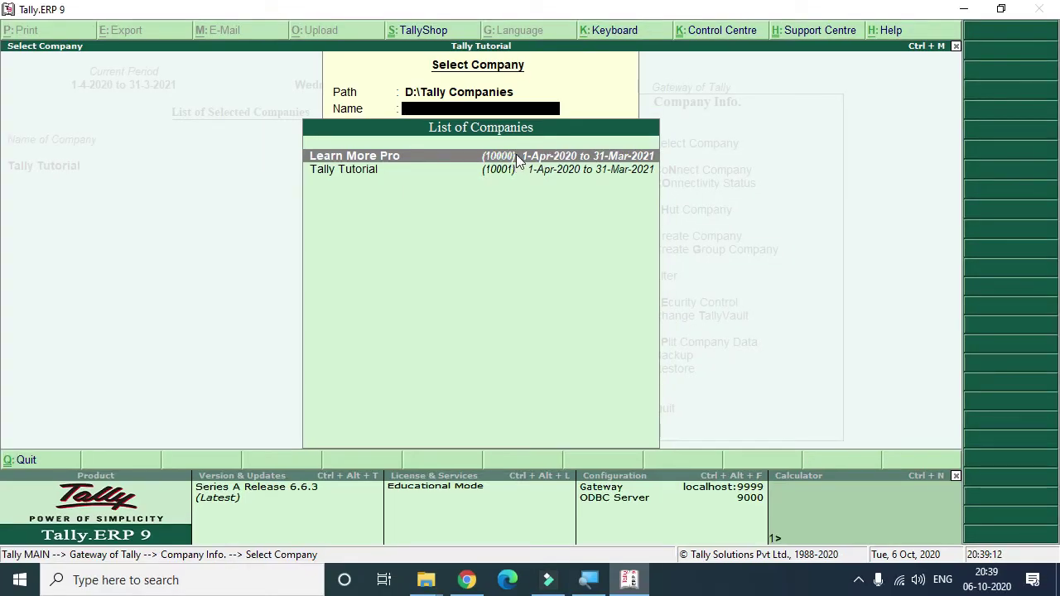
click(516, 154)
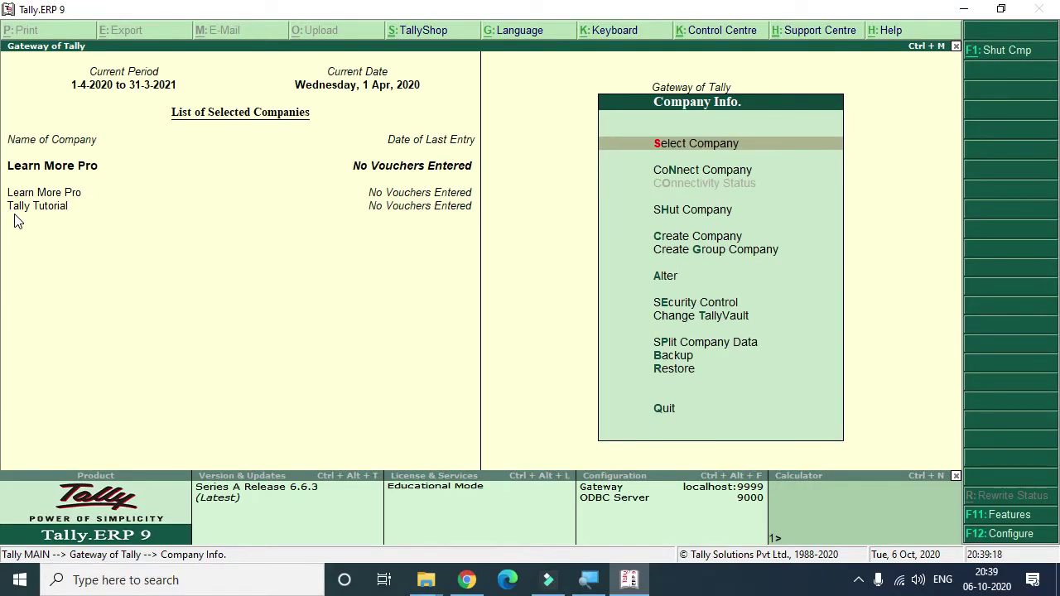
Switch the active company back and forth between Learn More Pro and Tally Tutorial, ending on Tally Tutorial.
click(40, 217)
click(24, 194)
click(24, 208)
click(25, 193)
click(25, 207)
click(33, 194)
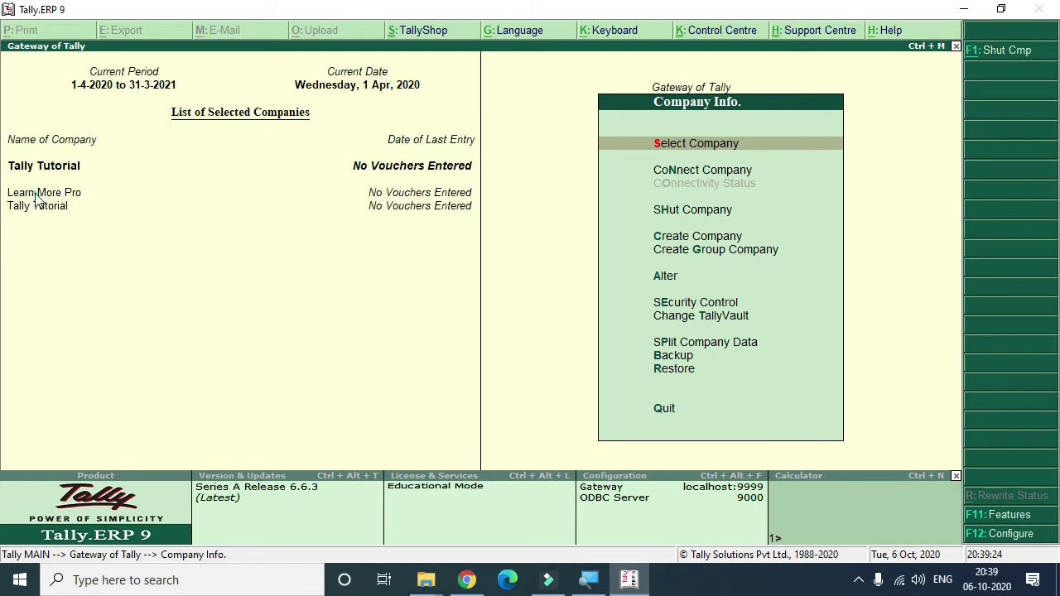
click(26, 207)
Shut the Learn More Pro company and keep Tally Tutorial open.
click(692, 210)
key(Escape)
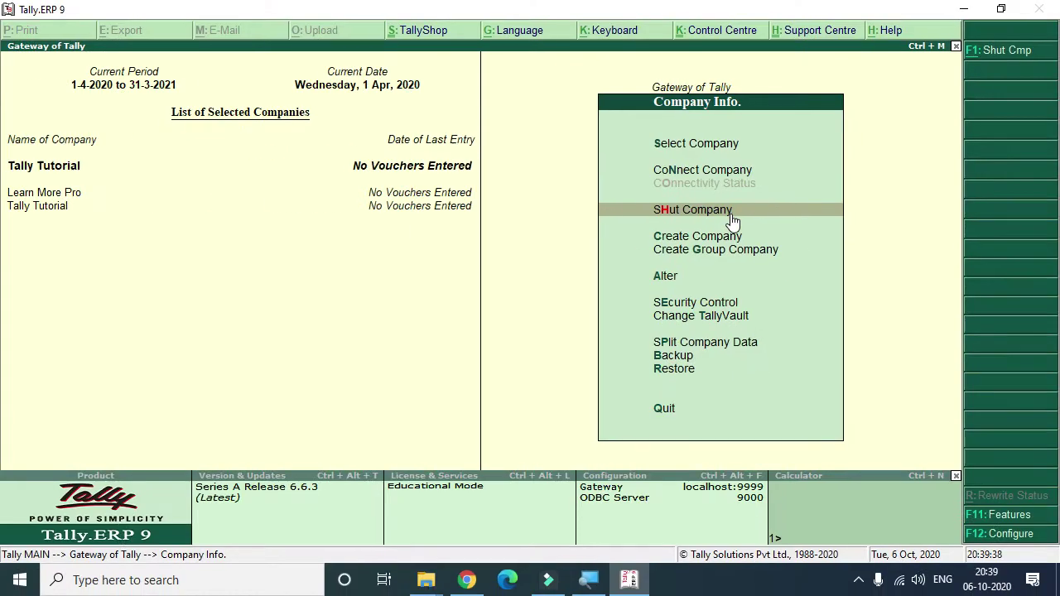
click(732, 217)
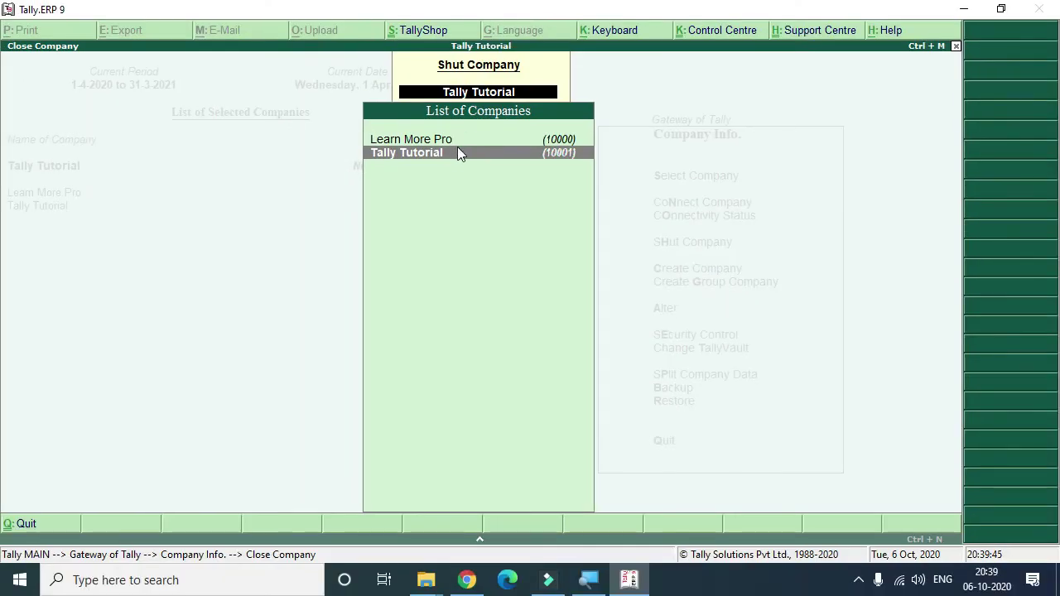
click(442, 137)
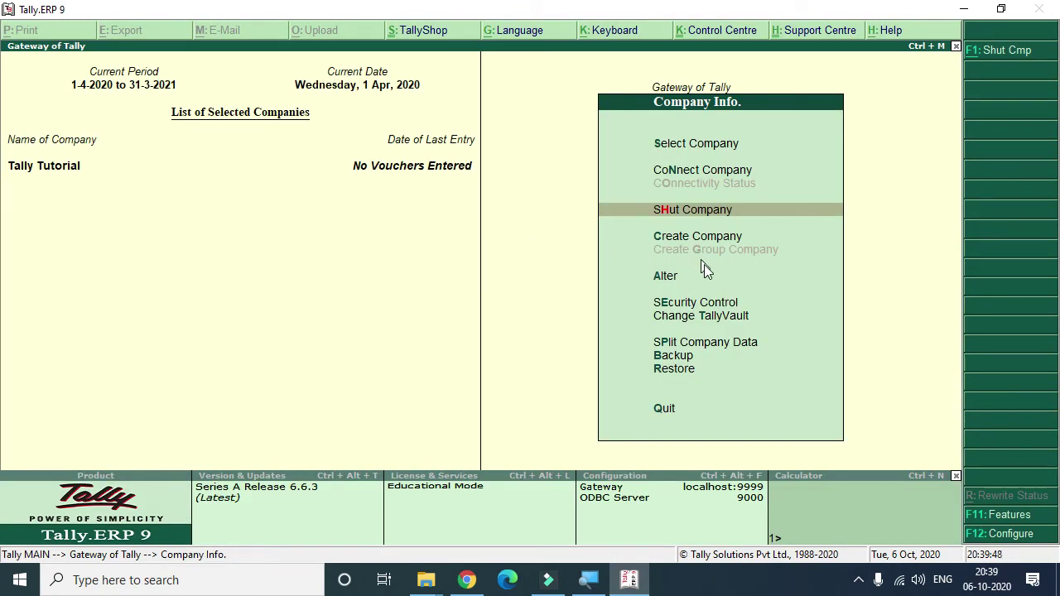
Start deleting the Tally Tutorial company from its alteration form, decline the deletion, and leave the form without saving.
key(Down)
key(Down)
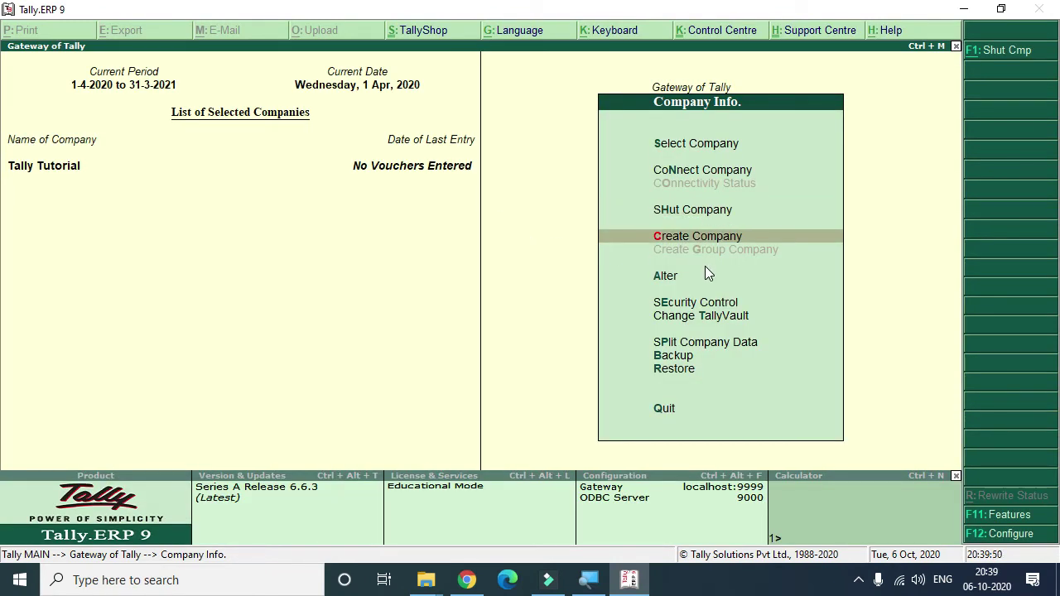
key(Return)
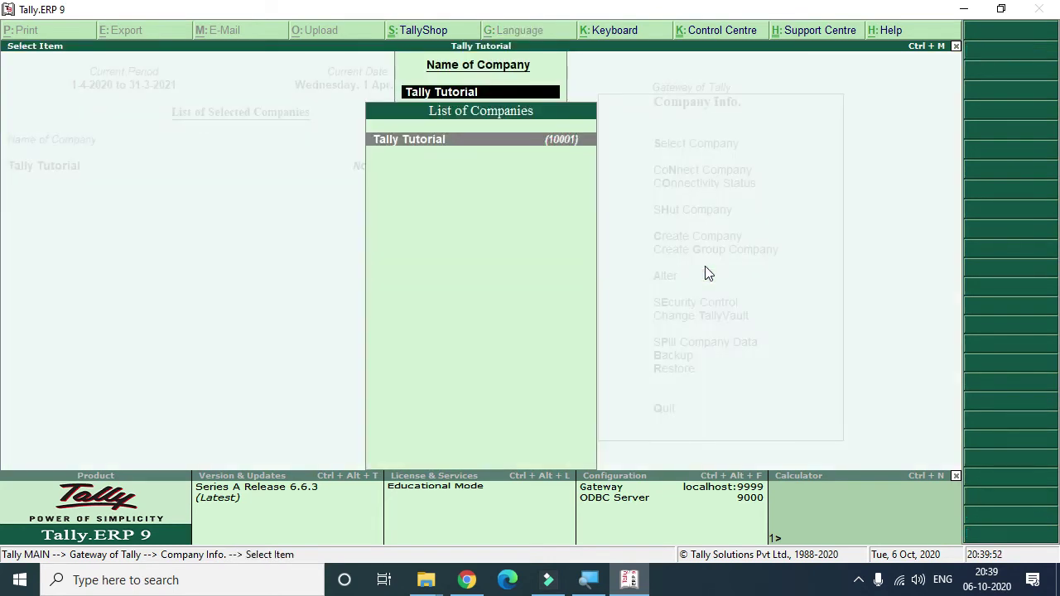
key(Return)
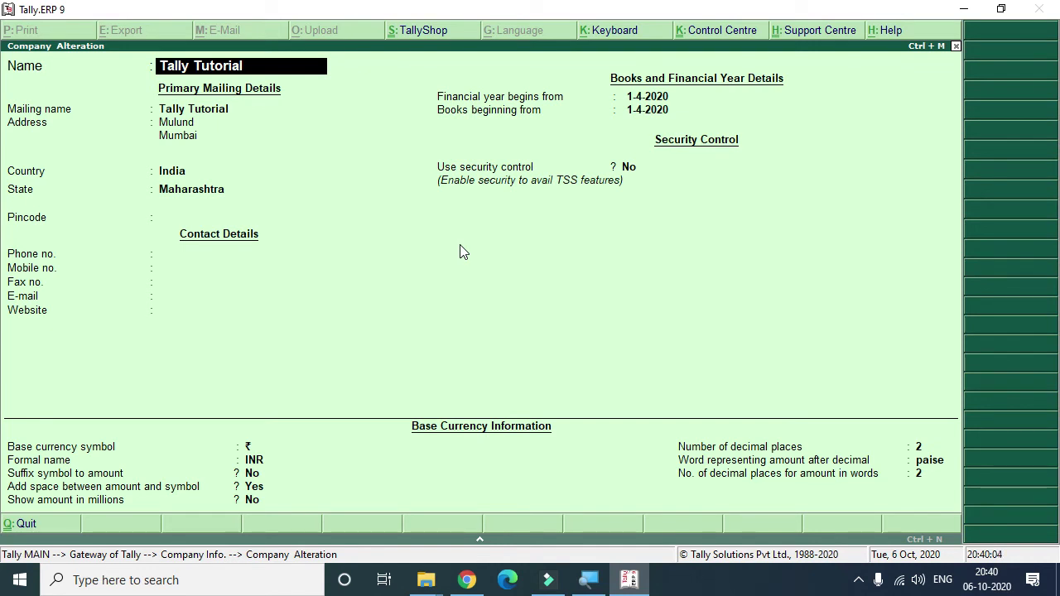
key(alt+d)
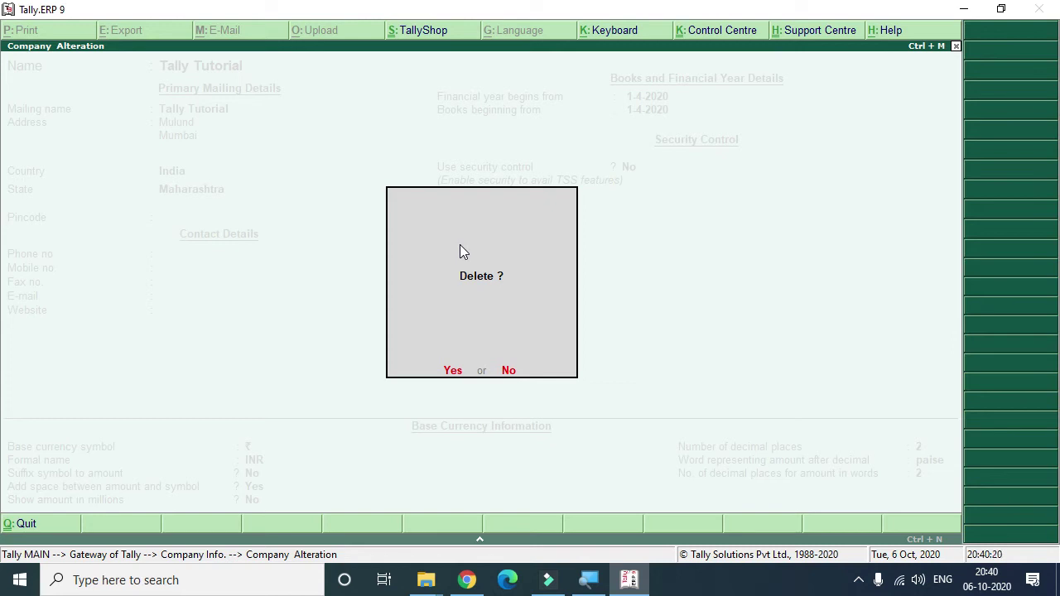
key(n)
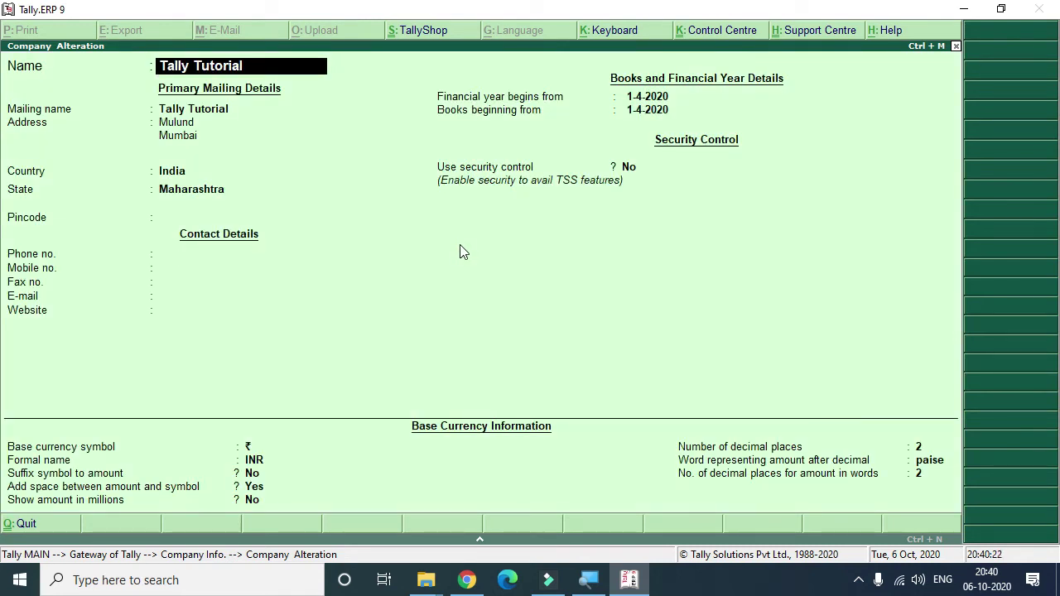
key(Escape)
key(y)
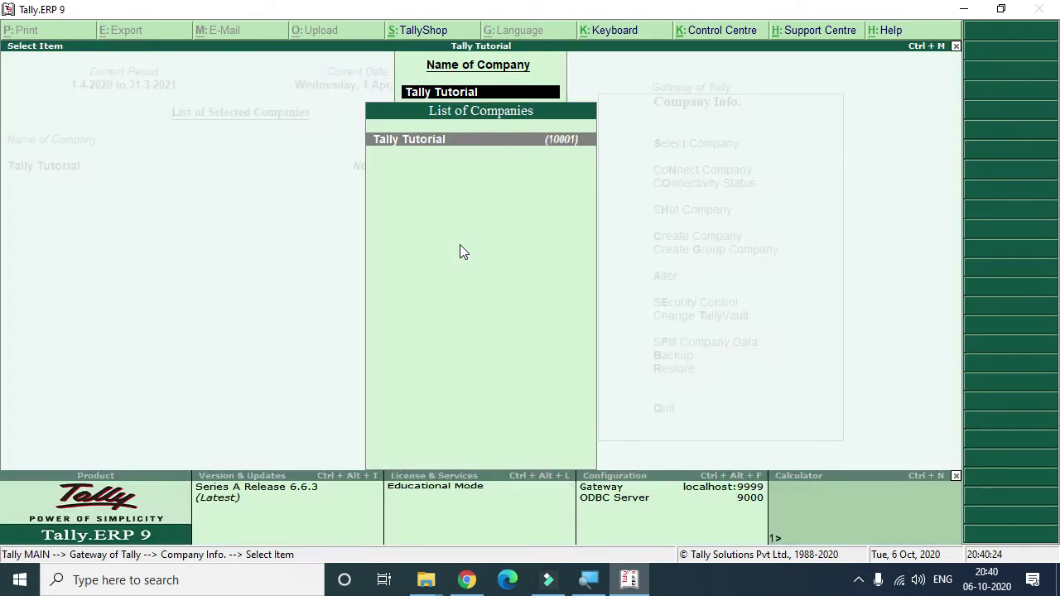
key(Escape)
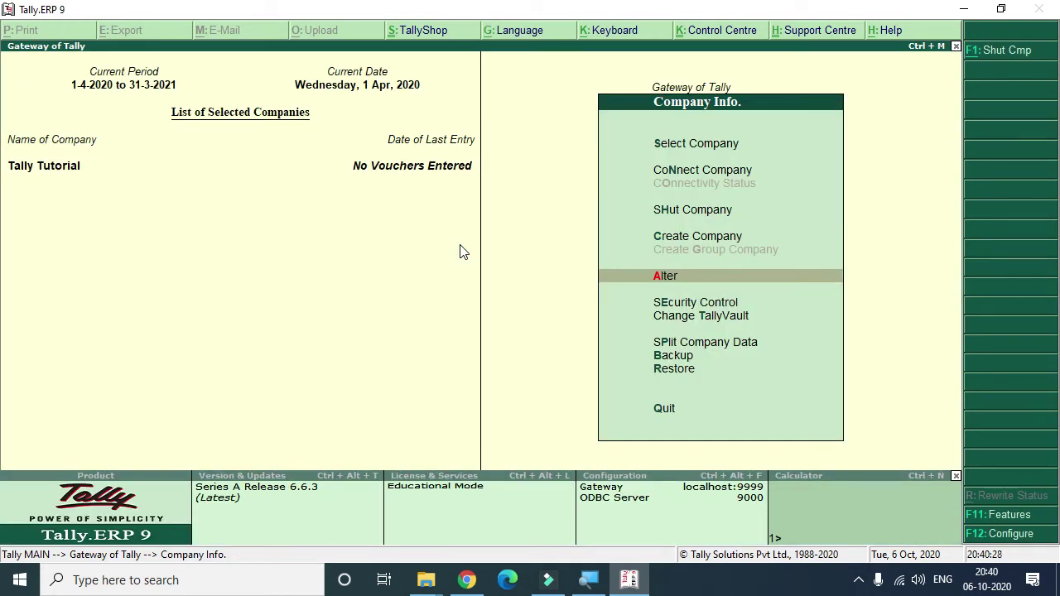
Request deletion of the Tally Tutorial company, cancel the request, and return to the company options.
key(Return)
key(Return)
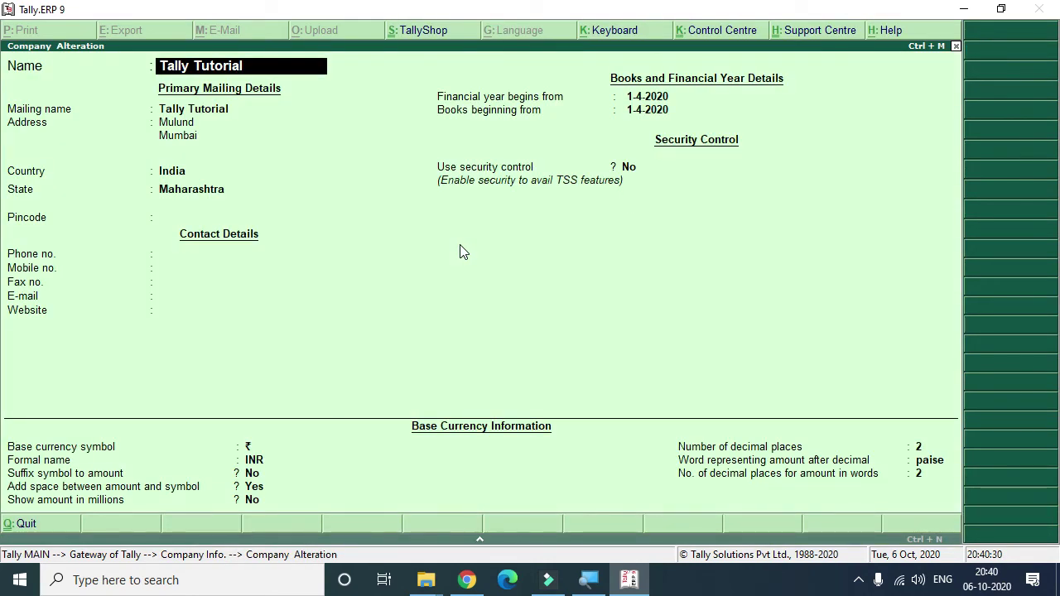
key(alt+d)
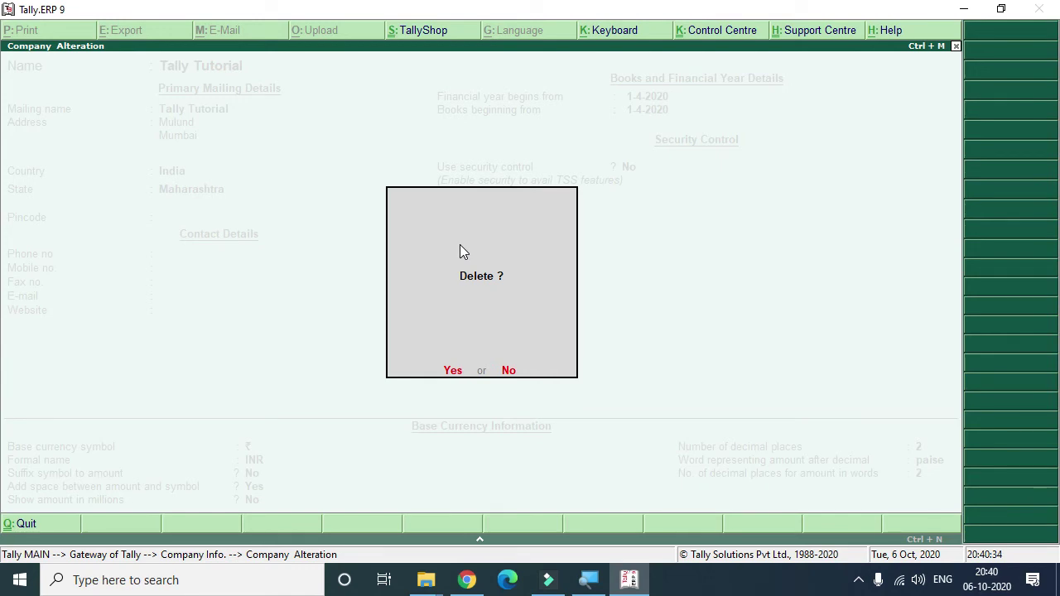
key(Escape)
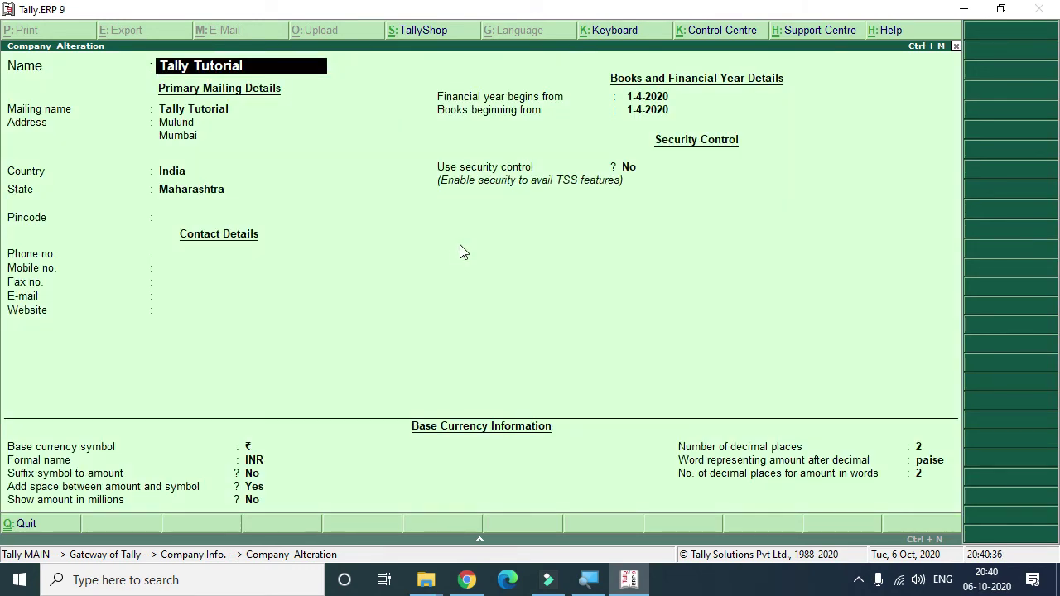
key(Escape)
key(Return)
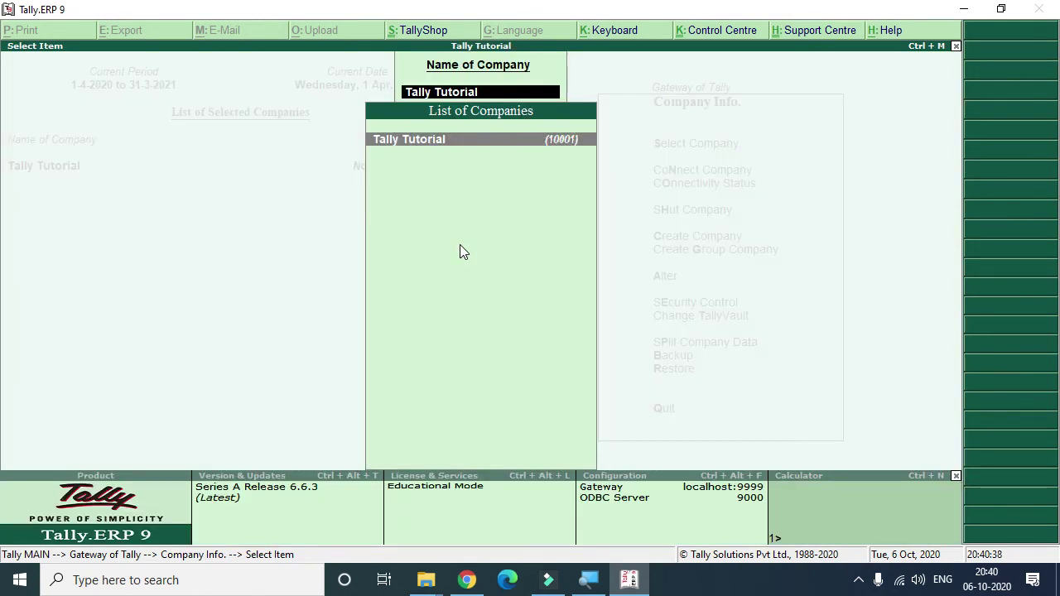
key(Escape)
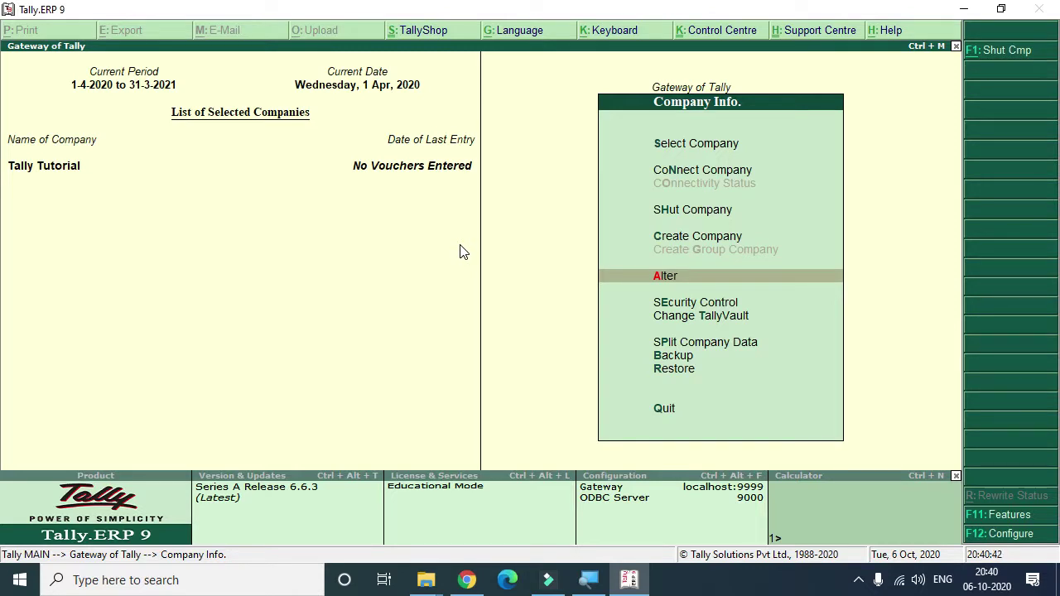
Shut the Tally Tutorial company and load it again.
key(Up)
key(Up)
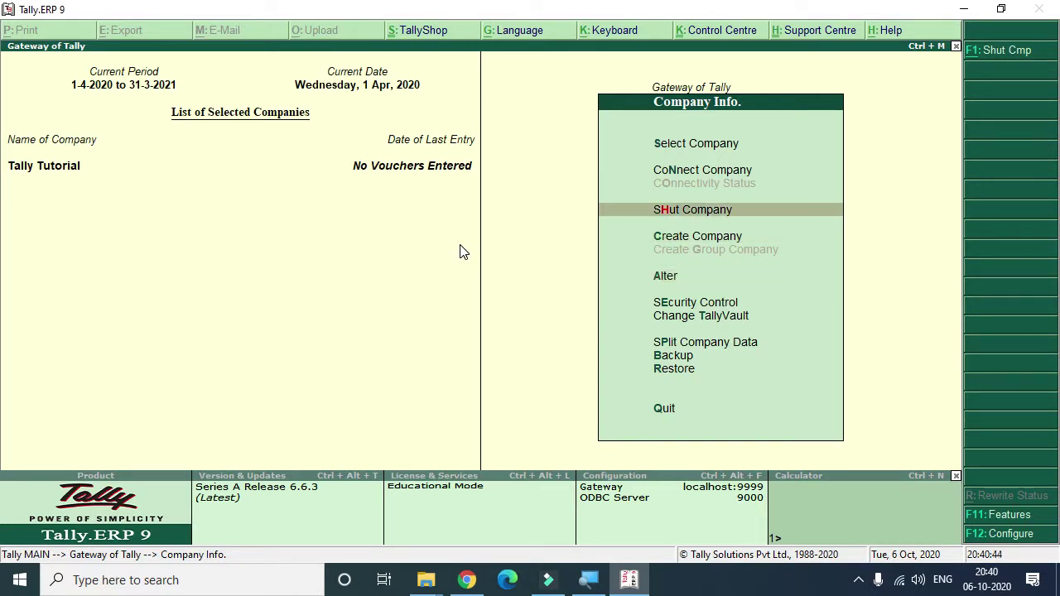
key(Return)
key(Return)
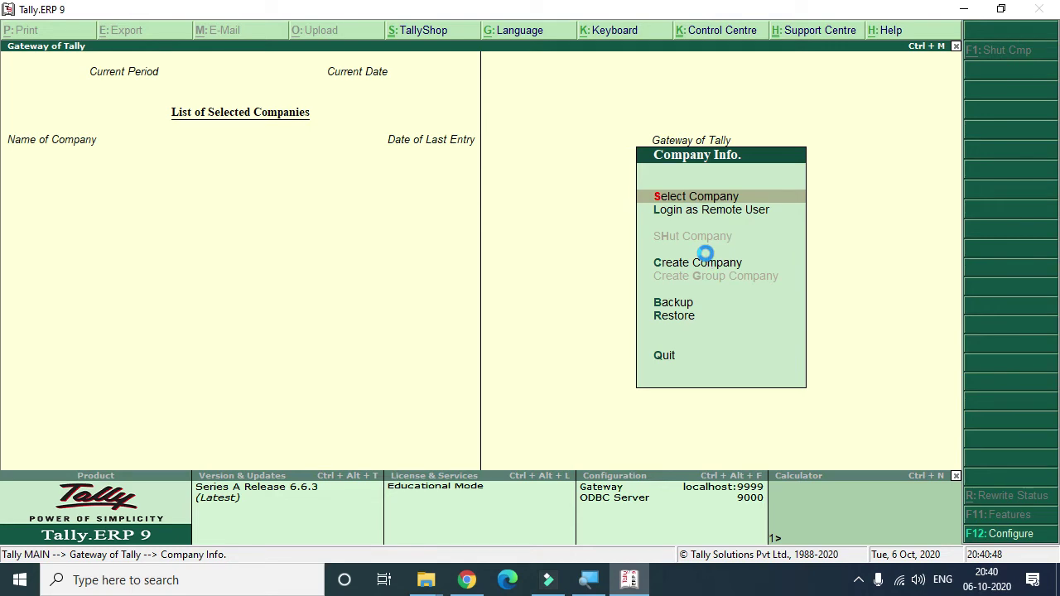
key(Return)
key(Down)
key(Return)
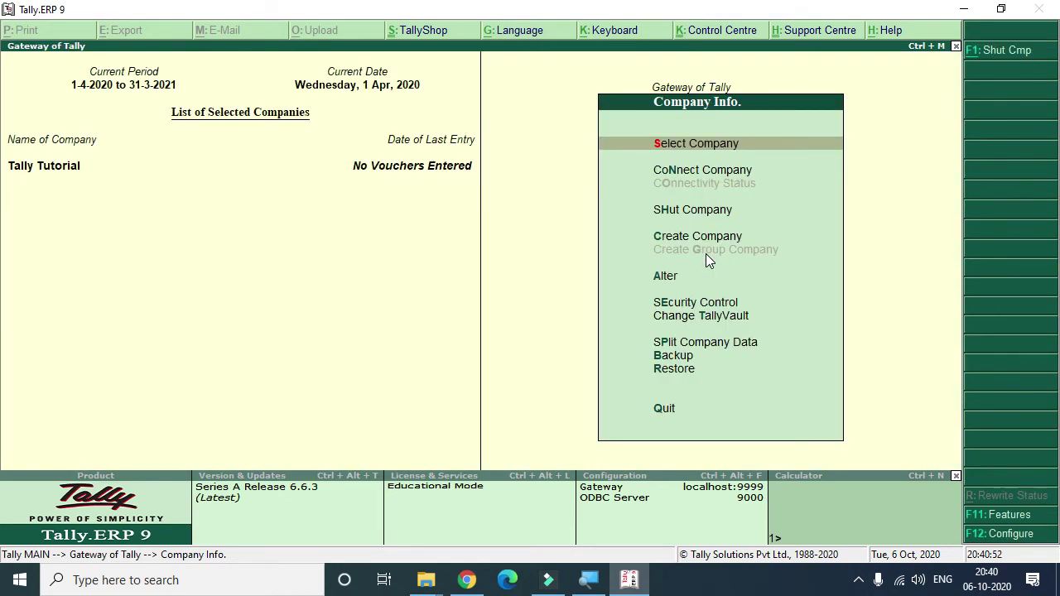
Open the Tally Tutorial company for alteration, request its deletion, answer No, and quit the form without saving.
key(Down)
key(Down)
key(Down)
key(Down)
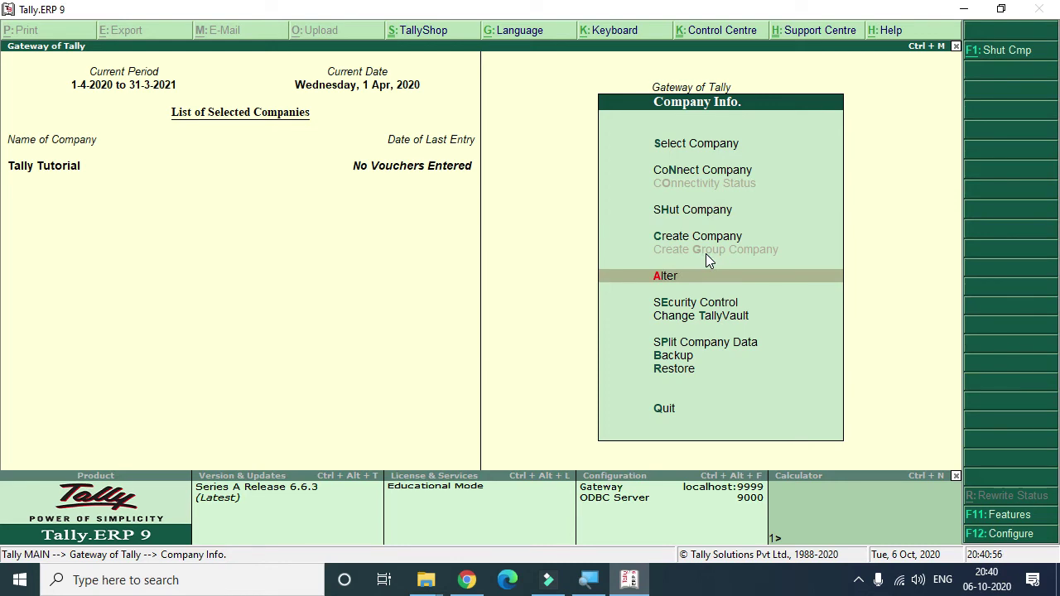
key(Return)
key(Return)
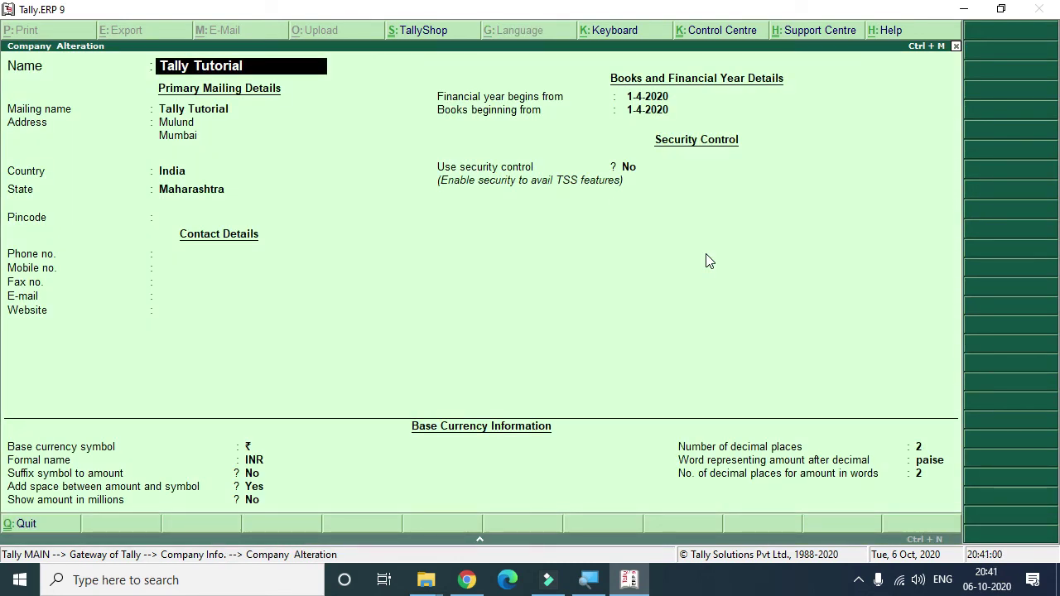
key(alt+d)
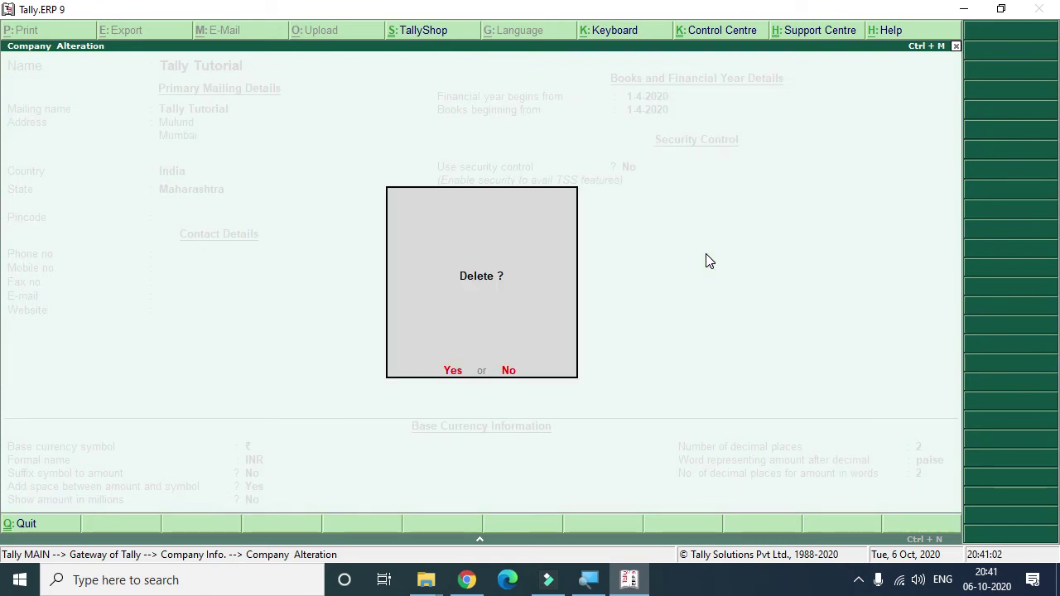
key(n)
key(Escape)
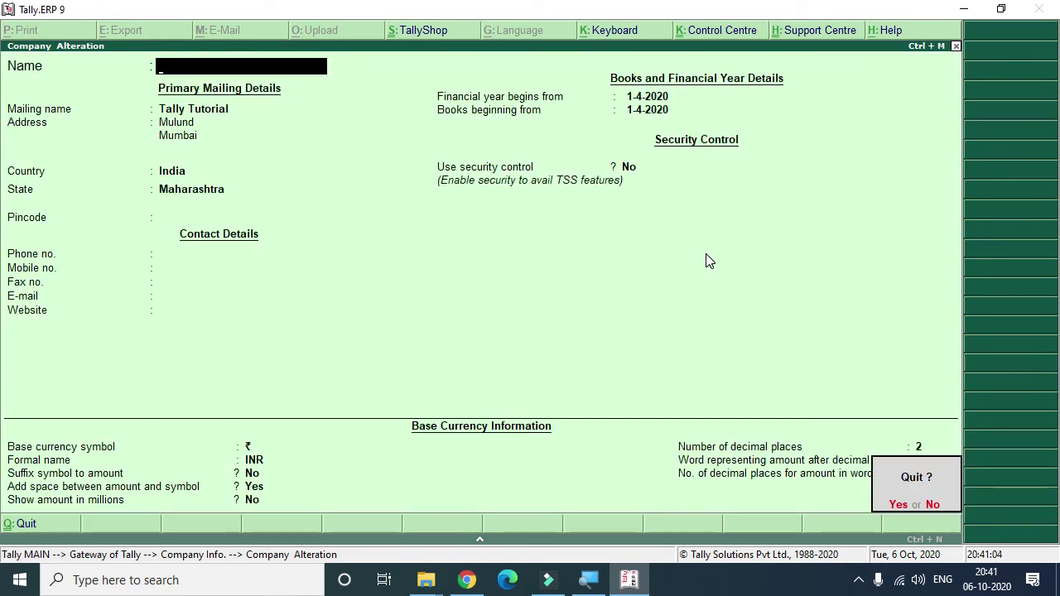
key(y)
key(Escape)
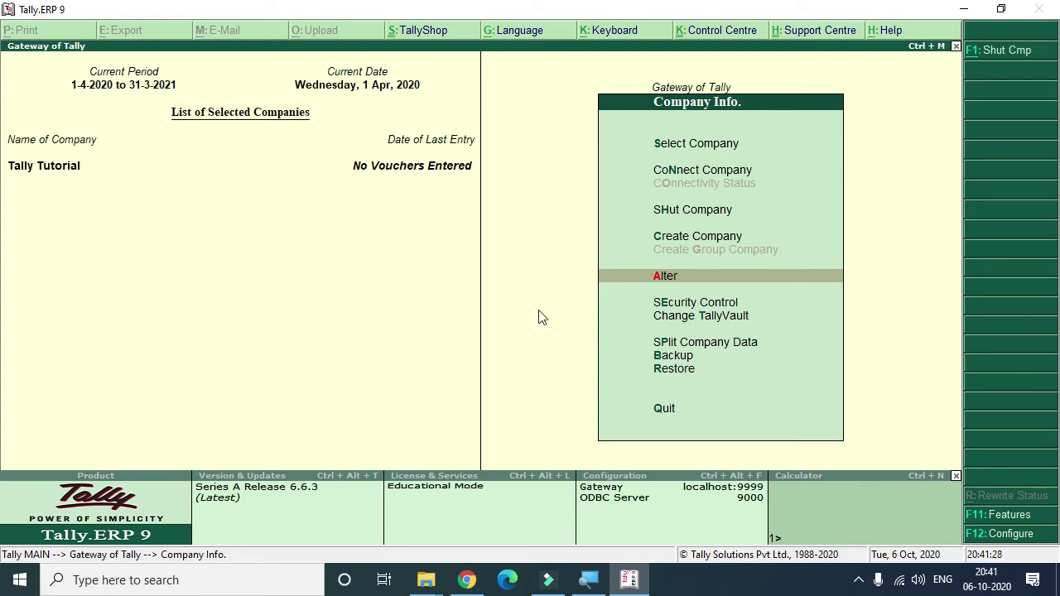
Switch to the Tally Companies folder in File Explorer and try to delete the 10001 company folder.
click(426, 580)
click(564, 511)
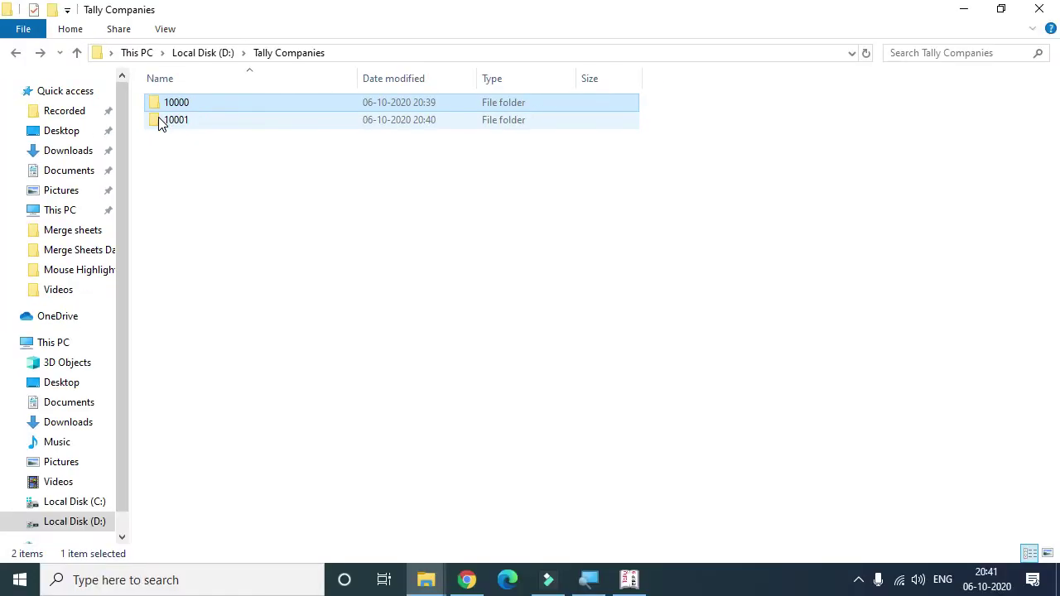
click(162, 123)
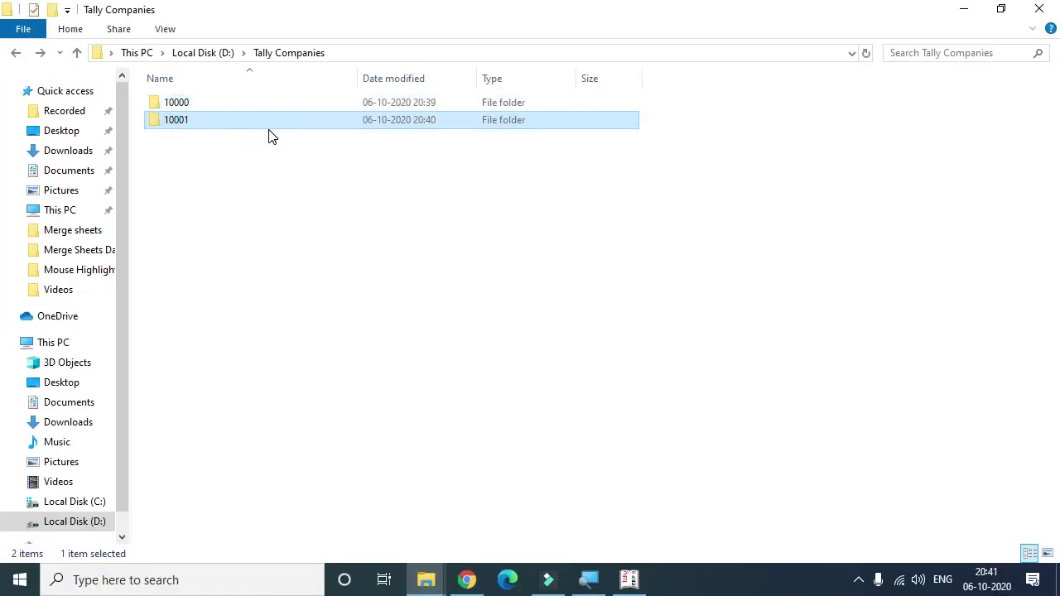
key(Delete)
Switch back to Tally.ERP 9 and quit the program, returning to the Tally Companies folder in File Explorer.
click(632, 581)
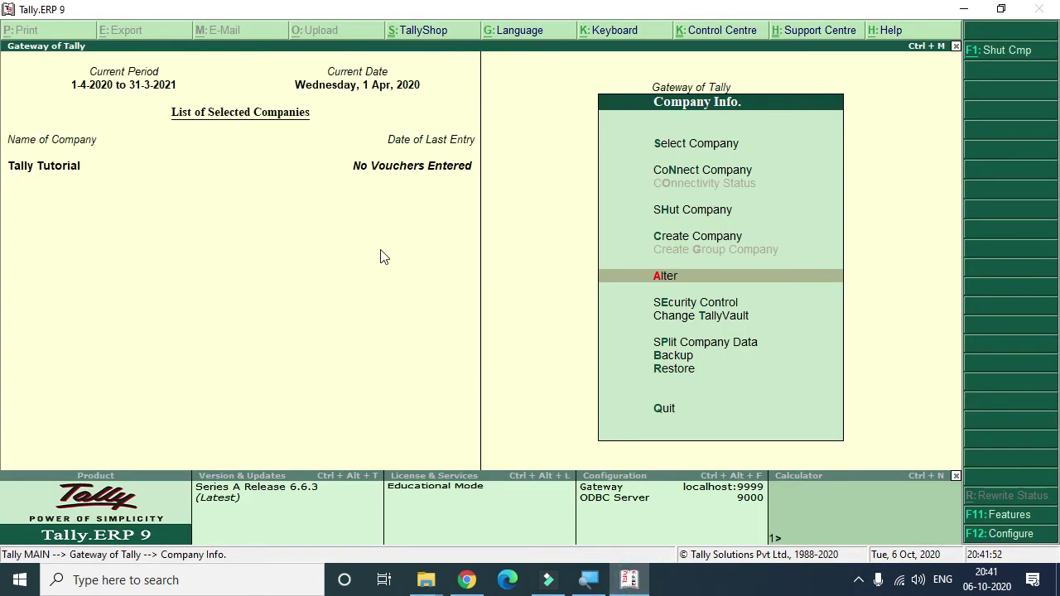
key(Escape)
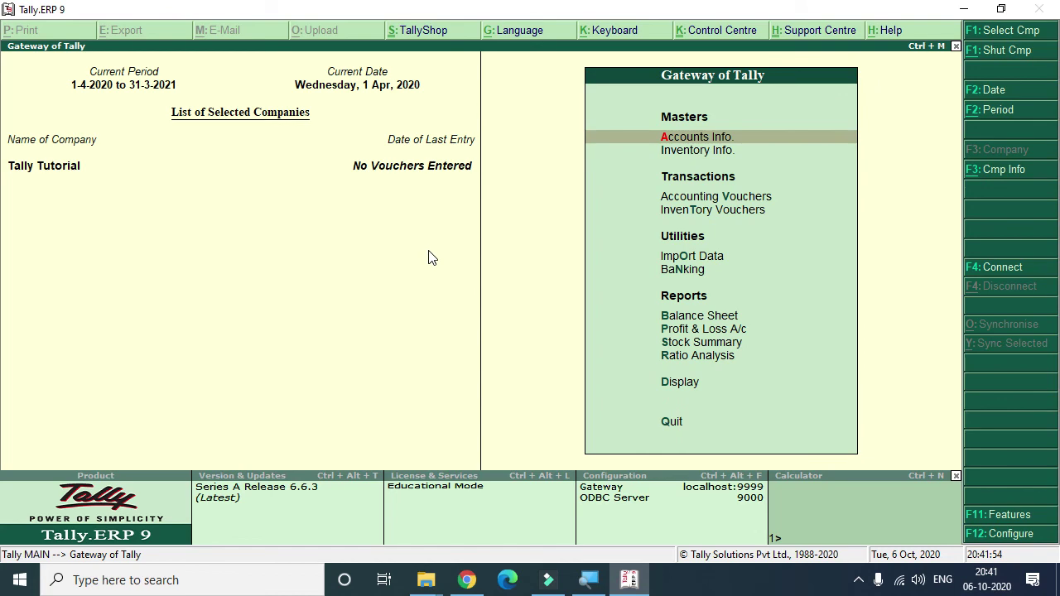
key(Escape)
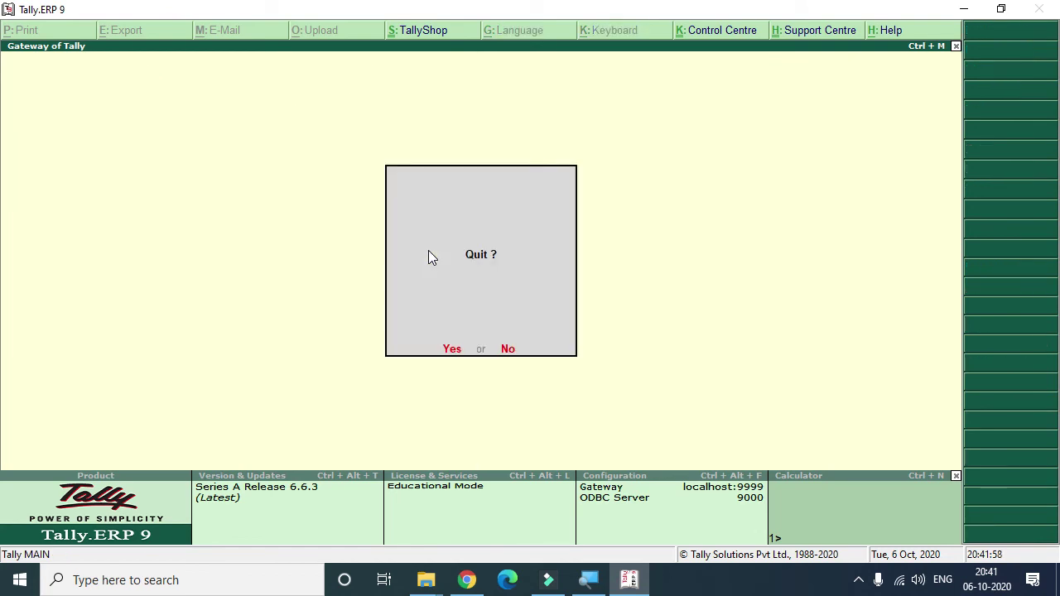
key(Return)
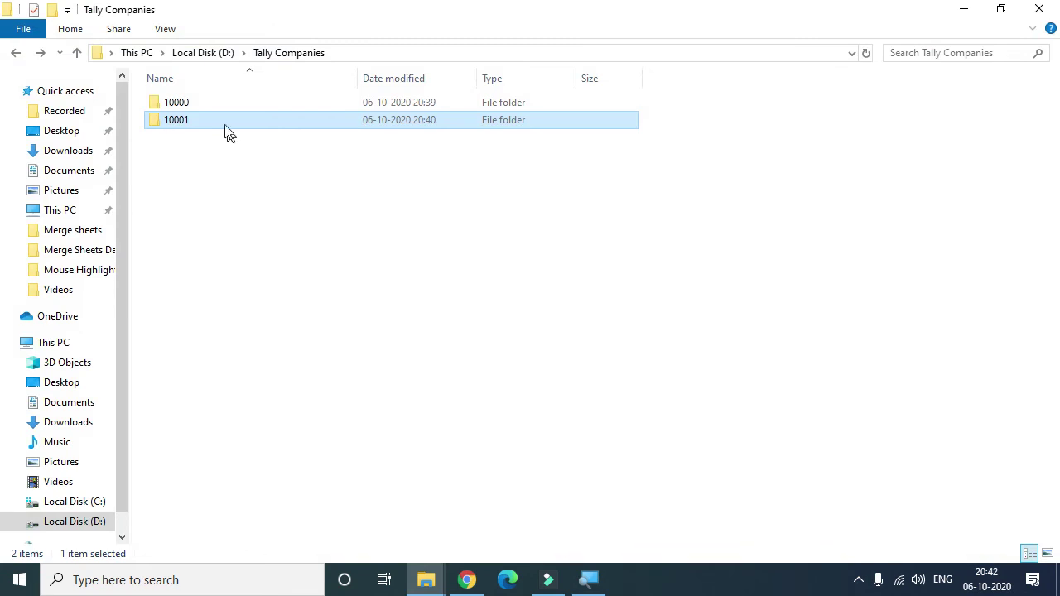
Delete the 10001 company folder from Tally Companies and undo the deletion.
key(Delete)
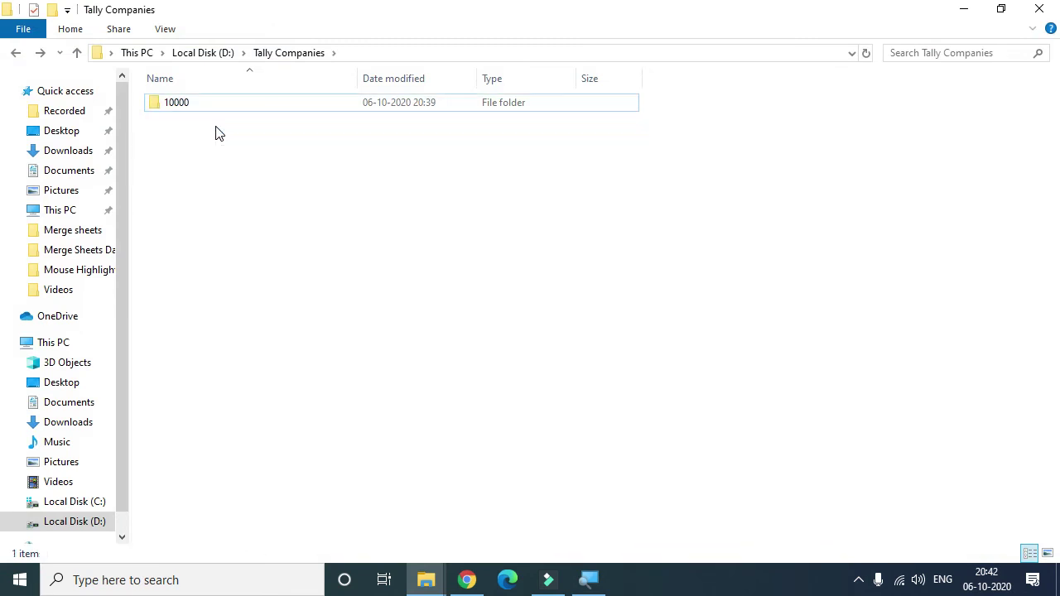
key(ctrl+z)
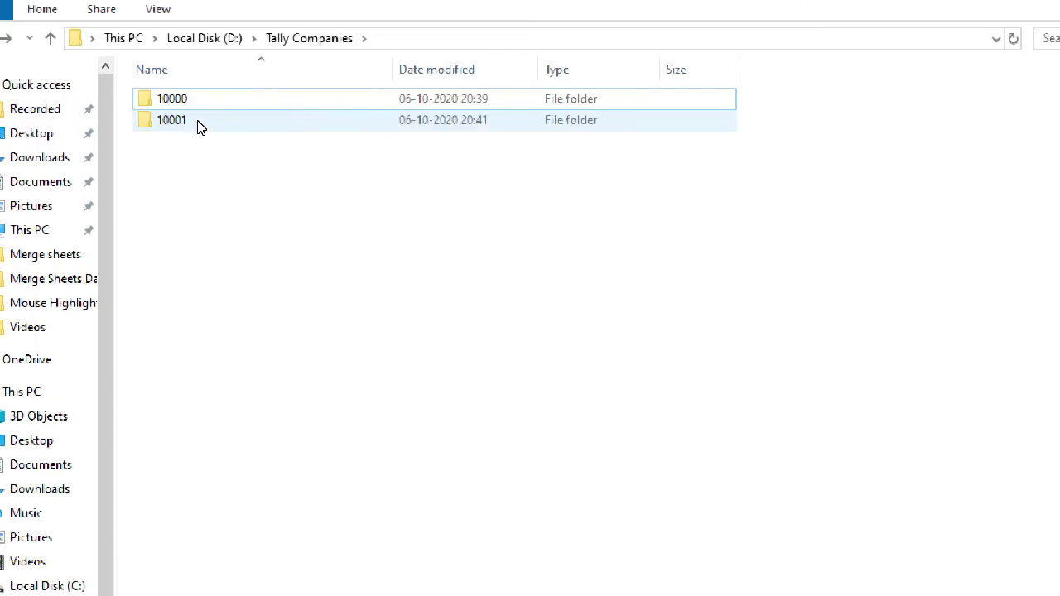
Select the 10001 company folder, and extend the selection to both company folders, 10000 and 10001.
mouse_move(198, 126)
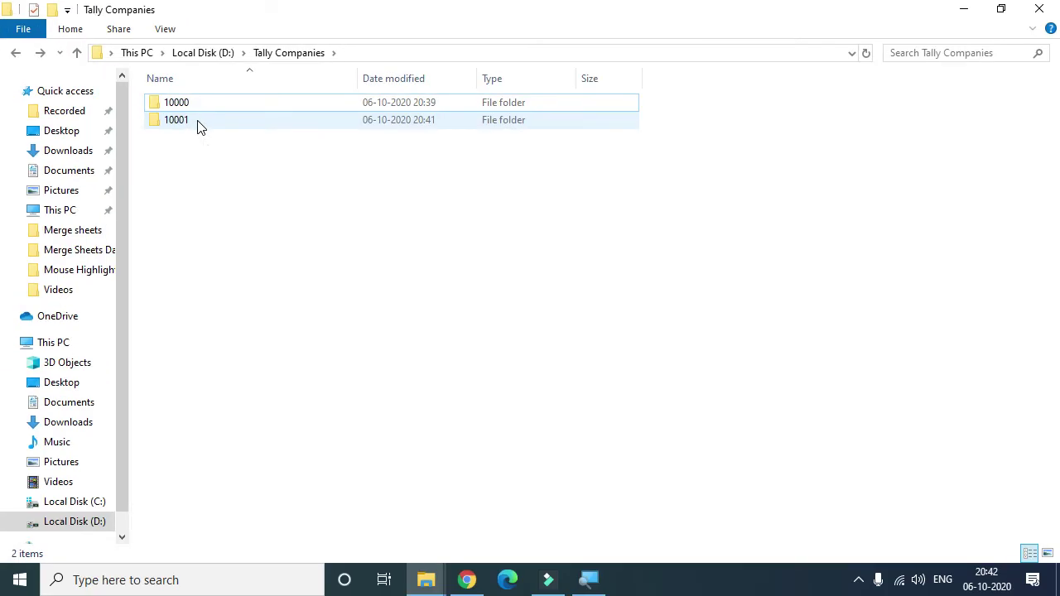
click(200, 126)
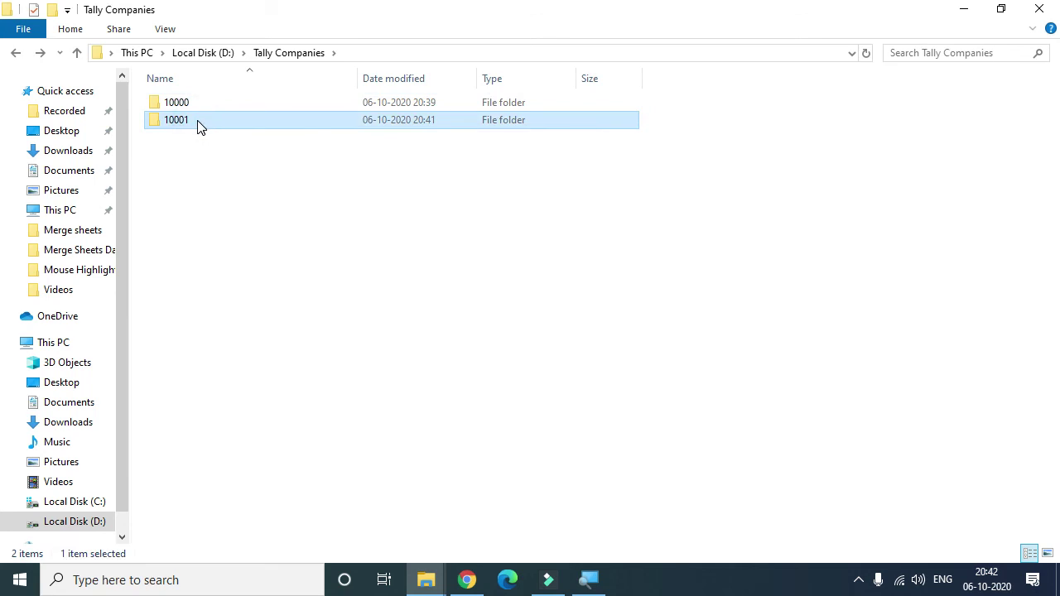
drag(227, 166, 199, 104)
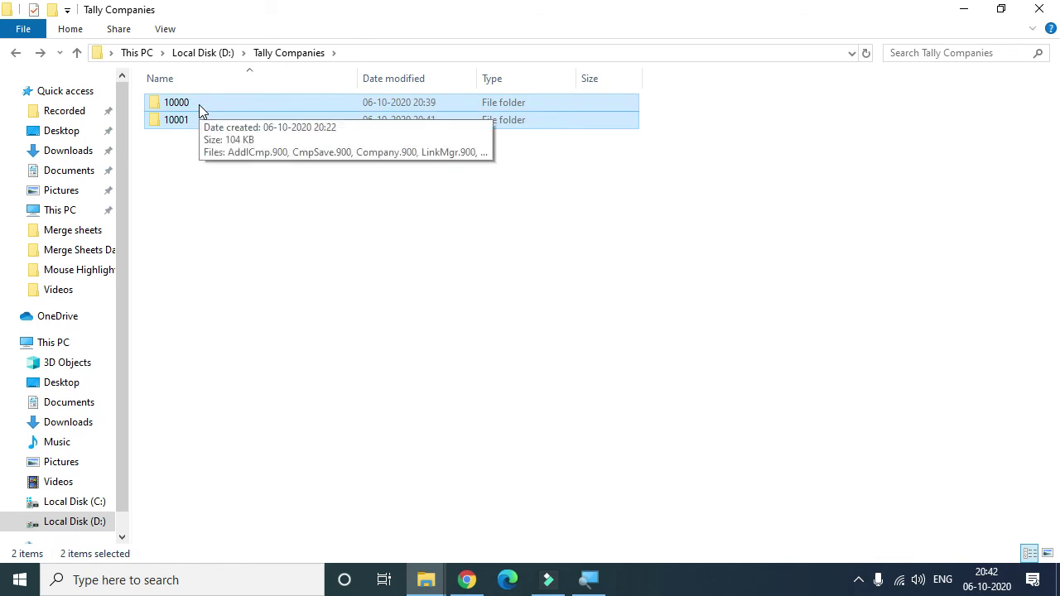